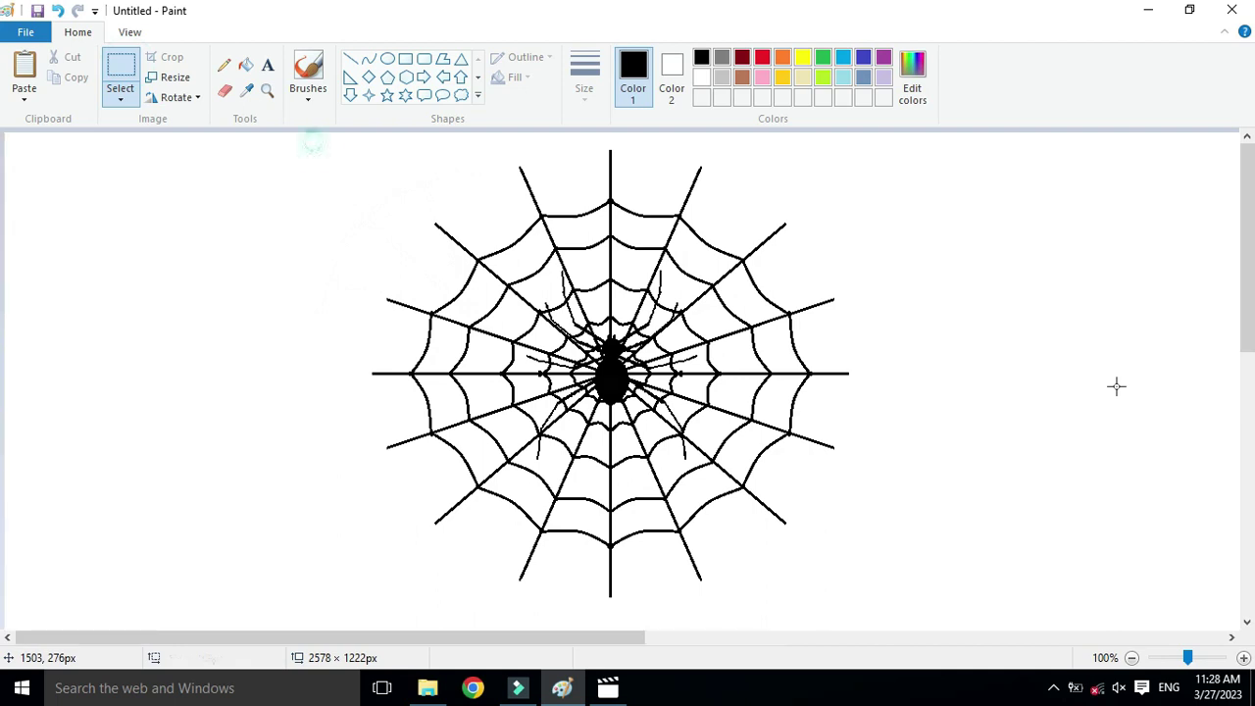
- Draw a large black-outlined circle on the empty canvas with the ellipse shape
left_click(388, 59)
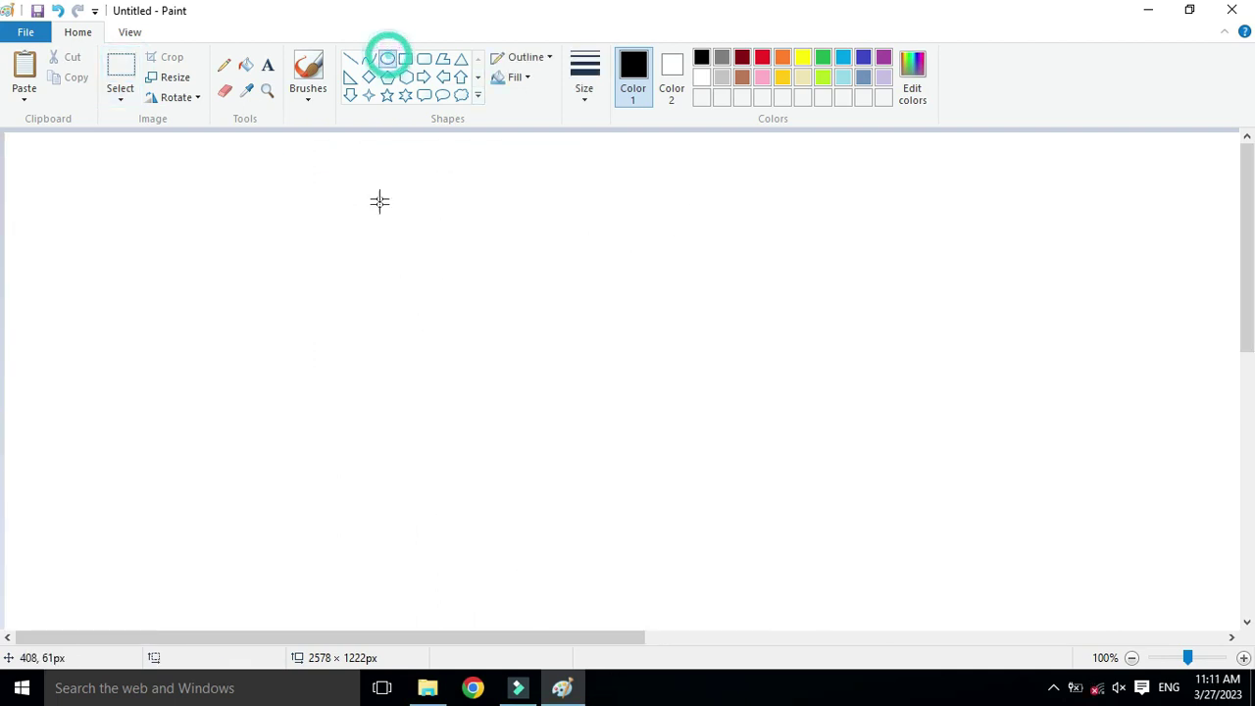
left_click_drag(331, 148, 814, 602)
left_click(968, 215)
- Divide the circle into quarters with a vertical line about 497 px long and a horizontal line through its centre
left_click(350, 59)
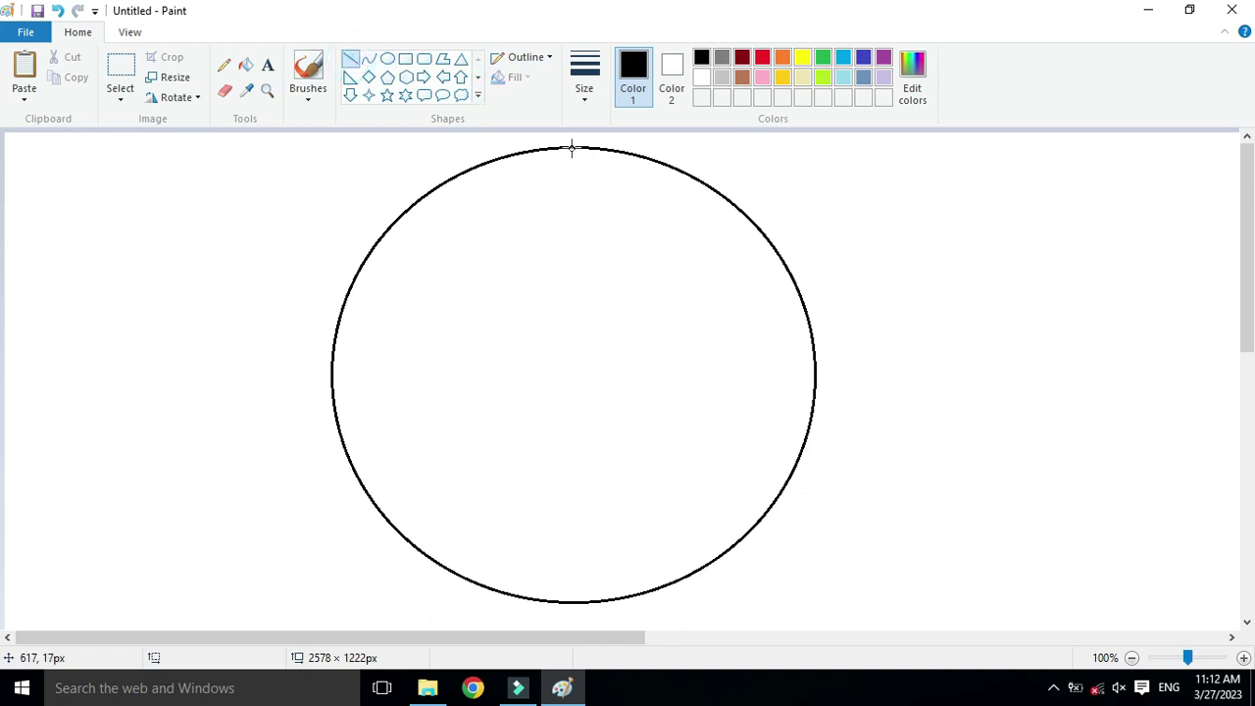
left_click_drag(572, 147, 630, 602)
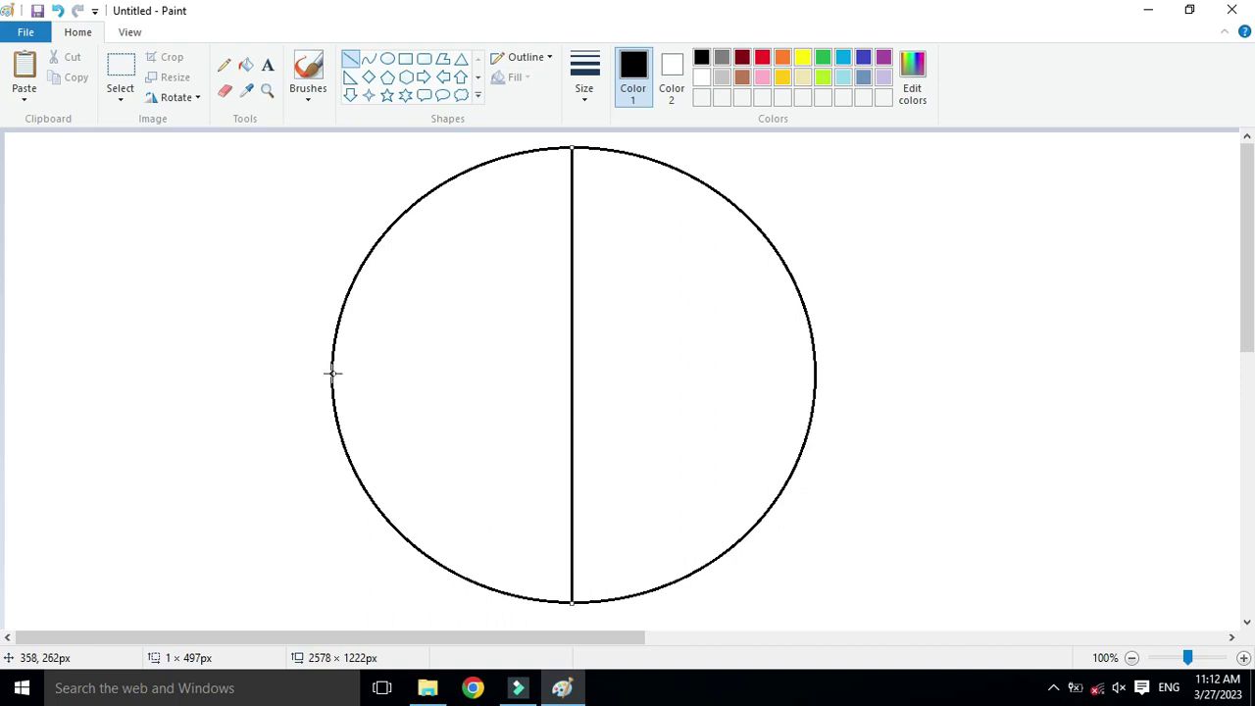
left_click_drag(333, 373, 810, 416)
left_click(972, 319)
- Draw three evenly spaced diagonal lines from the circle's upper-left arc through the centre point
left_click_drag(395, 224, 612, 408)
left_click(1187, 255)
left_click_drag(481, 167, 592, 422)
left_click(1217, 353)
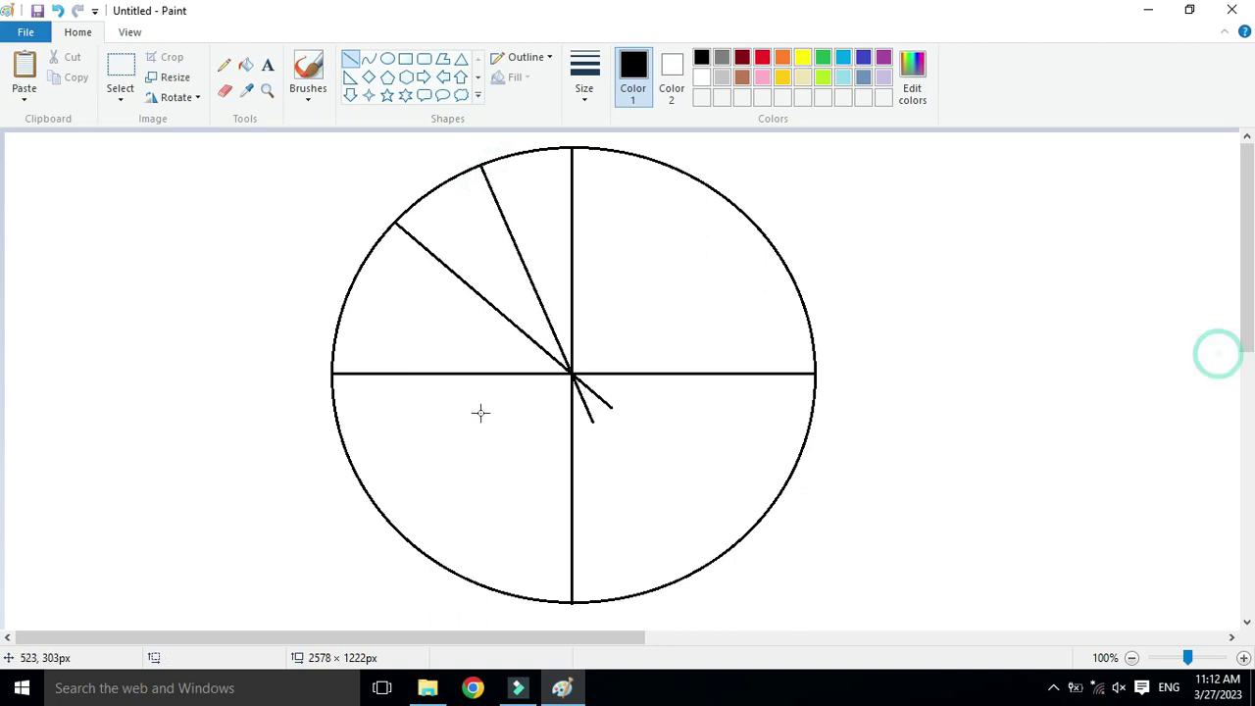
left_click_drag(345, 298, 654, 401)
left_click(1072, 333)
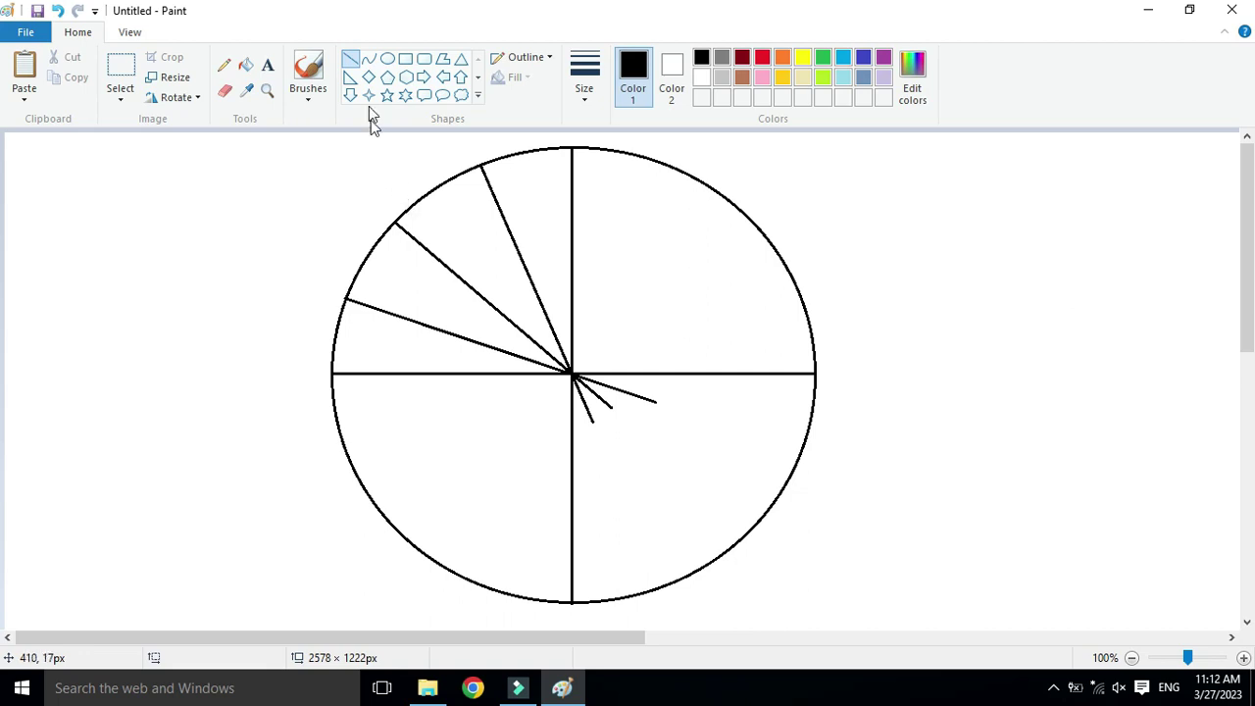
- Cut out the circle's upper-left quadrant, about 290 × 262 px, and remove the rest of the drawing from the canvas
left_click(118, 65)
left_click_drag(309, 135, 576, 376)
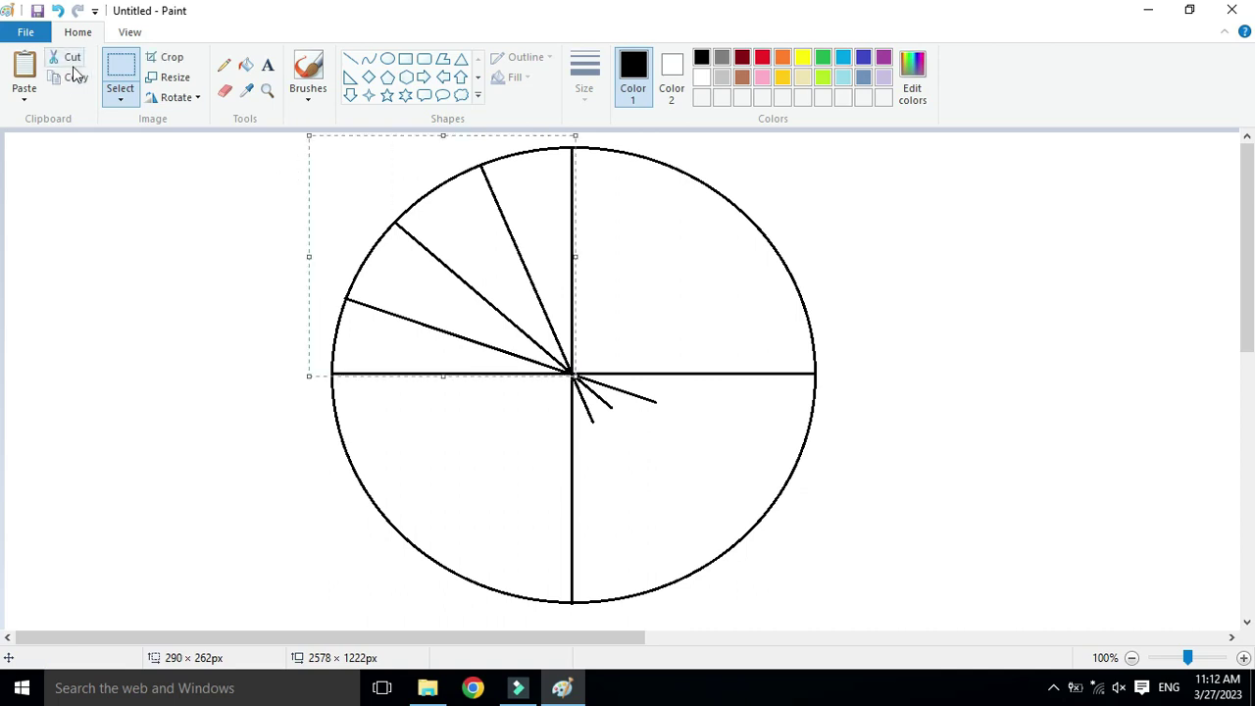
left_click(67, 57)
mouse_move(188, 135)
left_mouse_down()
mouse_move(723, 330)
mouse_move(863, 610)
left_mouse_up()
key("ctrl+x")
- Paste the cut quadrant back onto the empty canvas and move it toward the upper middle of the drawing area
left_click(29, 73)
left_click_drag(190, 261, 479, 288)
left_click(794, 368)
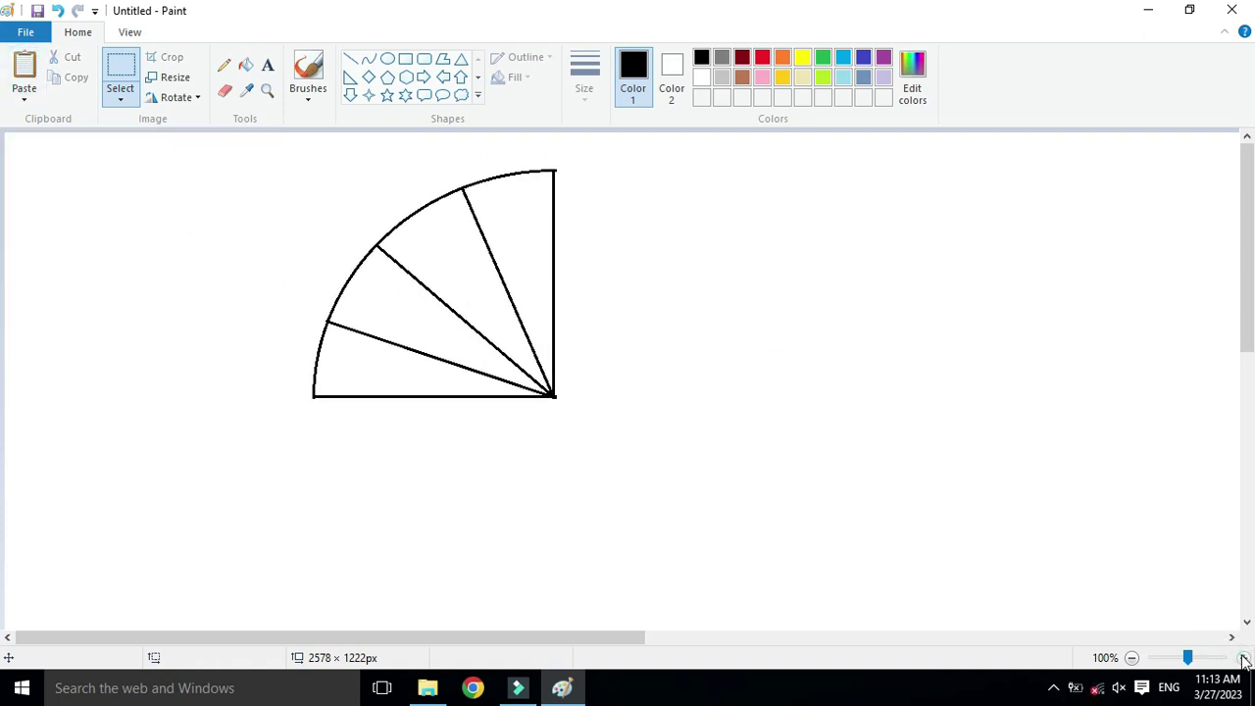
- Erase the entire outer arc of the quadrant, leaving only the five straight spokes
left_click(1243, 658)
mouse_move(1245, 191)
left_mouse_down()
mouse_move(1235, 284)
mouse_move(1230, 233)
left_mouse_up()
left_click(224, 91)
mouse_move(618, 568)
left_mouse_down()
mouse_move(644, 413)
mouse_move(701, 298)
mouse_move(692, 336)
mouse_move(703, 298)
mouse_move(753, 243)
mouse_move(904, 148)
left_mouse_up()
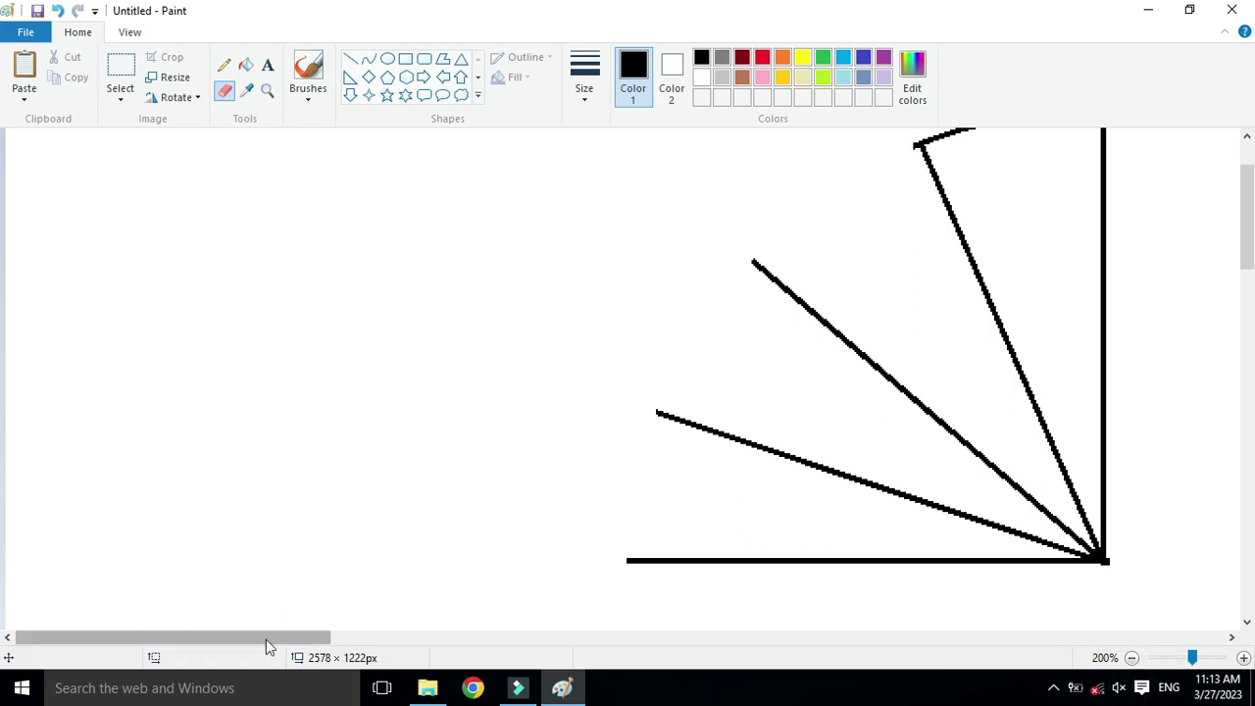
left_click_drag(271, 637, 415, 638)
left_click_drag(1246, 247, 1246, 225)
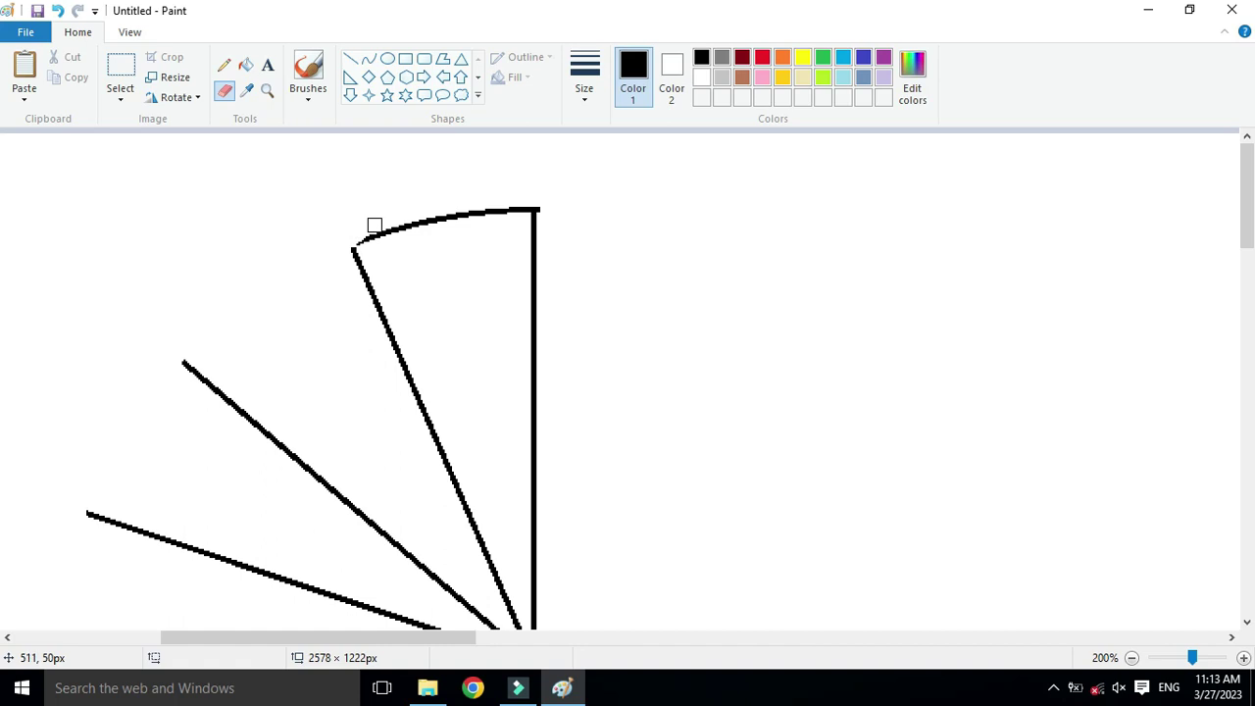
left_click(1131, 656)
left_click_drag(188, 184, 204, 178)
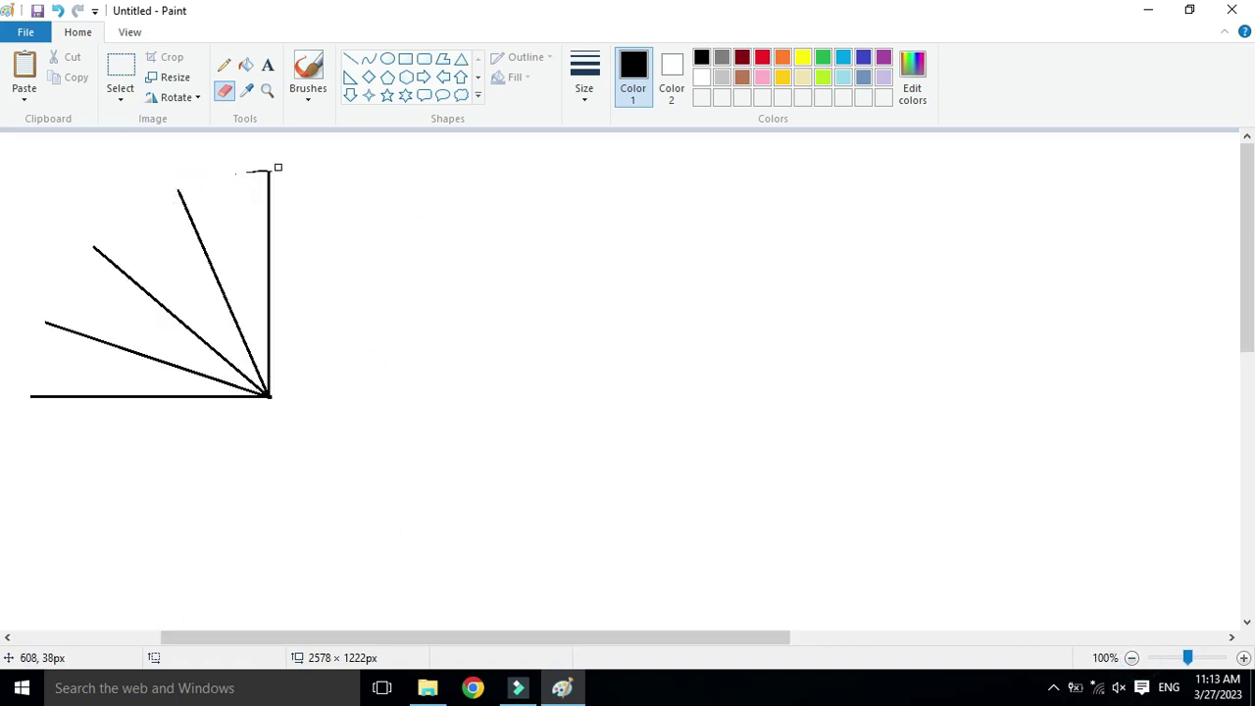
left_click_drag(681, 637, 509, 642)
left_click_drag(512, 176, 532, 171)
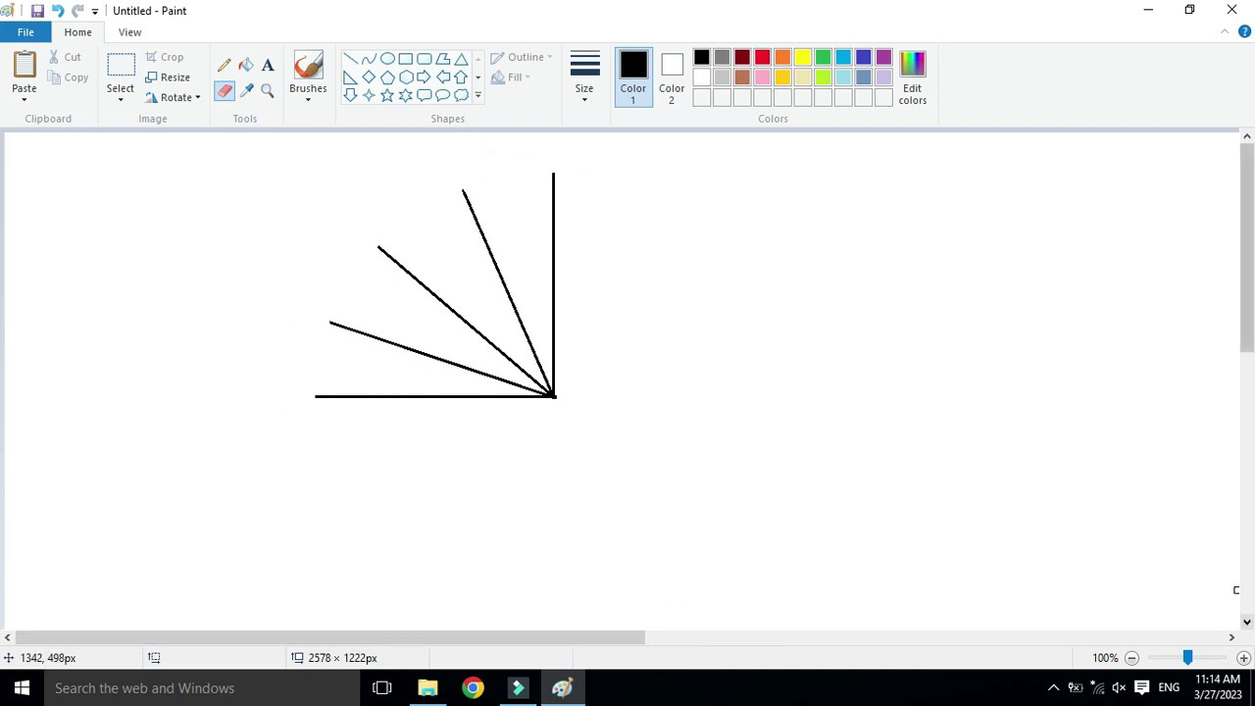
- Erase the small stub sticking out where the spokes meet
left_click(1243, 657)
mouse_move(290, 646)
left_mouse_down()
mouse_move(465, 661)
mouse_move(440, 647)
left_mouse_up()
left_click_drag(1249, 245, 1250, 328)
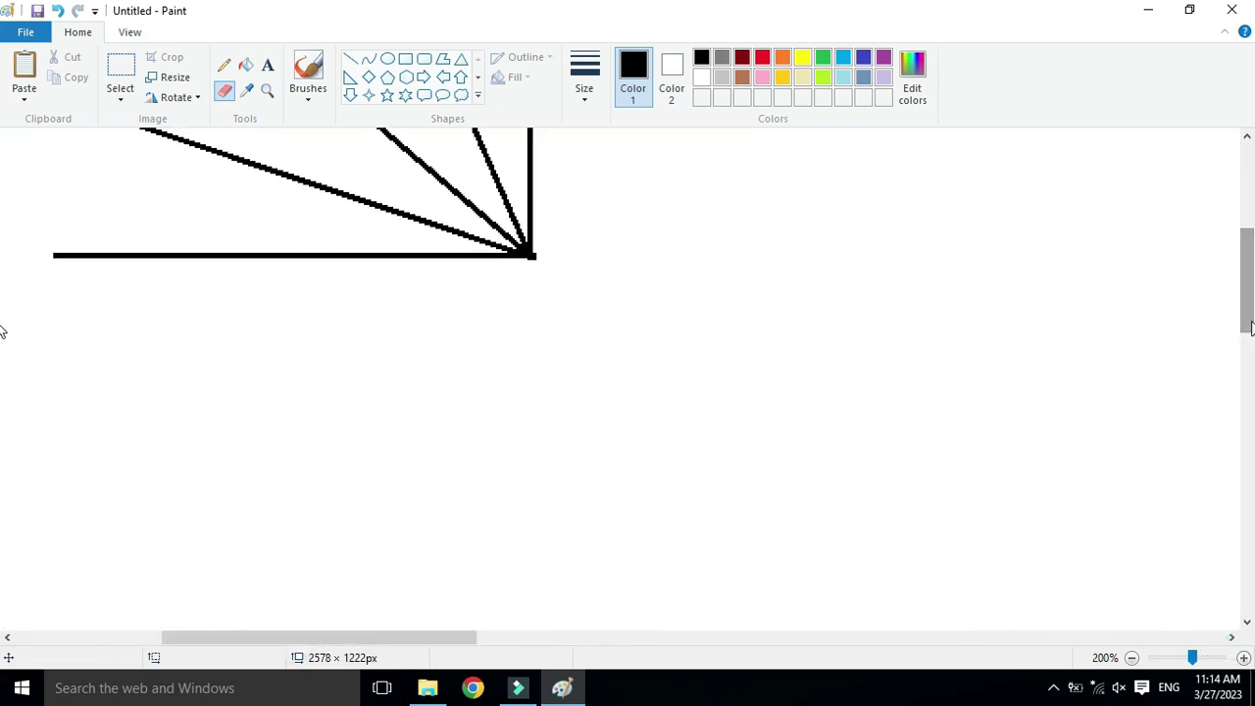
left_click(539, 255)
left_click_drag(1247, 281, 1247, 208)
left_click(1132, 657)
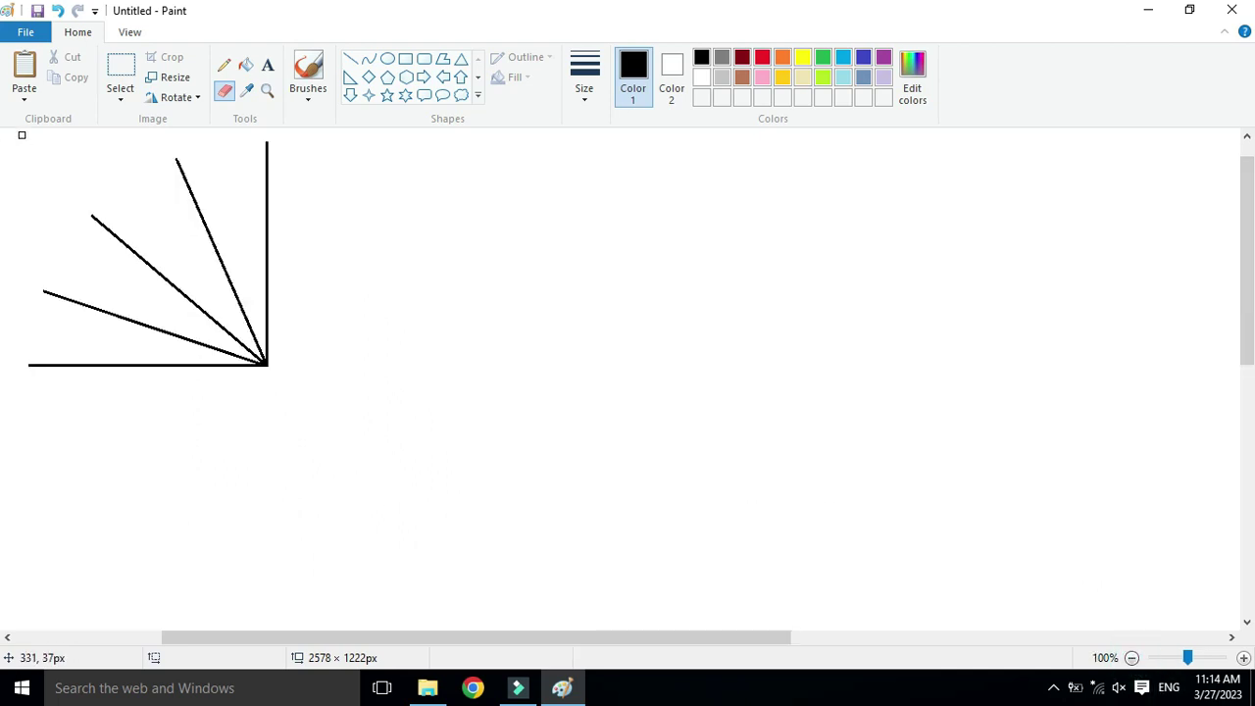
- Draw the innermost web ring with the Curve shape, joining neighbouring spokes with small arcs that sag toward the spokes' meeting point
left_click(129, 61)
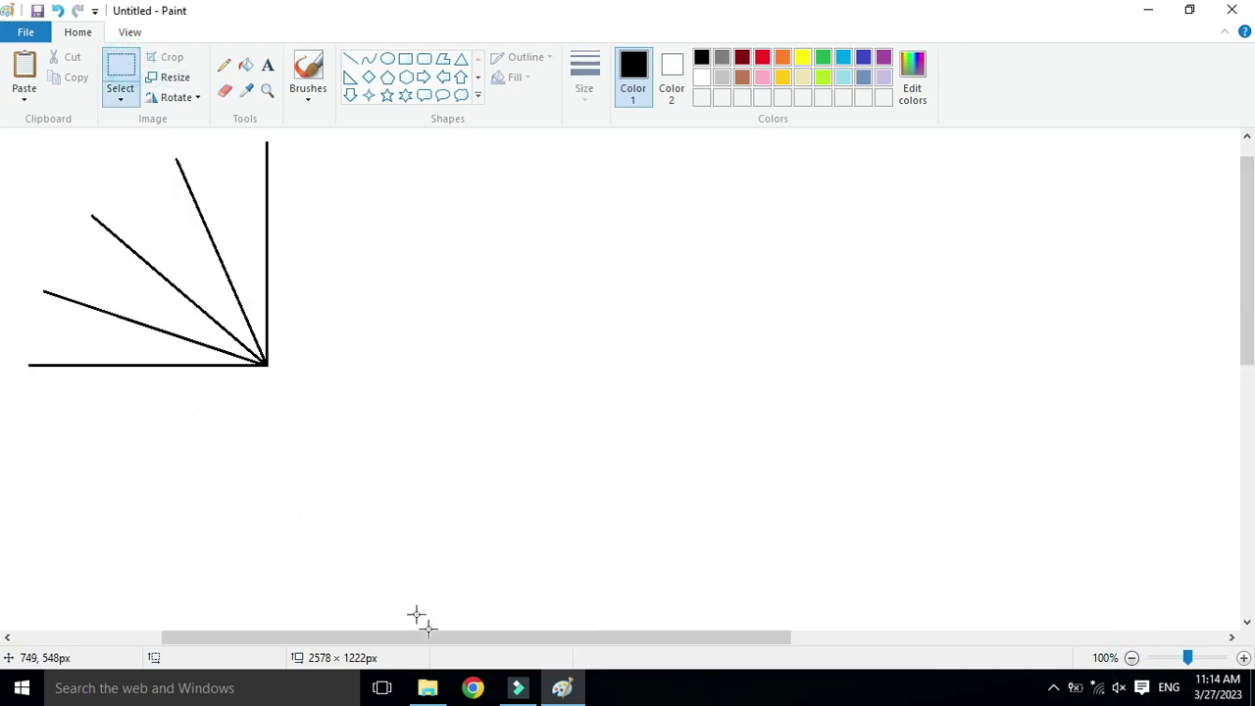
left_click_drag(417, 637, 210, 647)
left_click_drag(1247, 226, 969, 167)
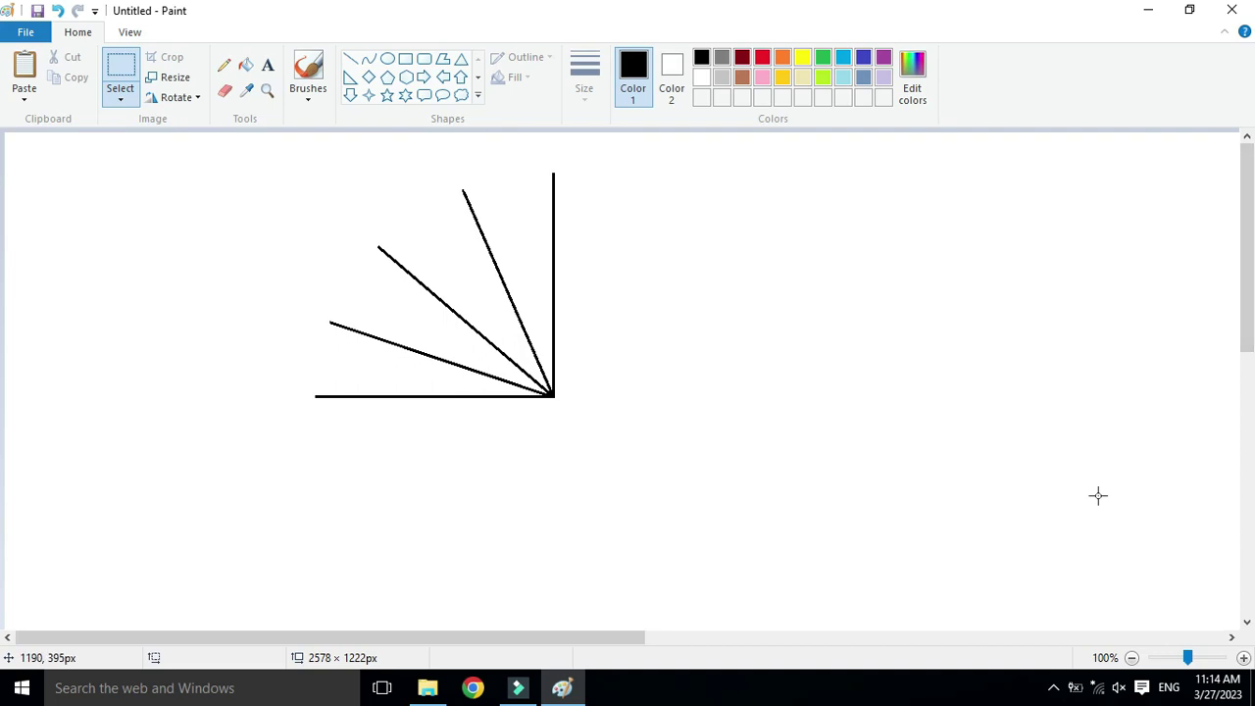
left_click(1243, 658)
left_click_drag(274, 638, 412, 639)
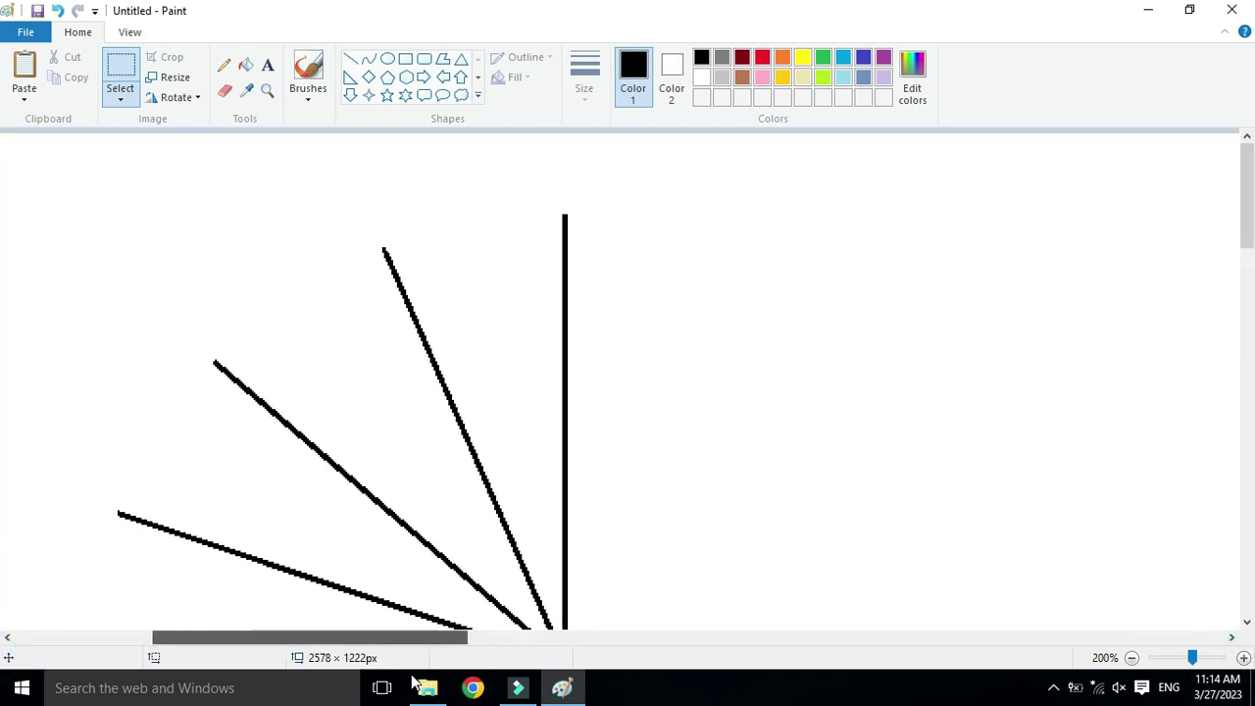
left_click_drag(1246, 209, 1247, 247)
left_click(368, 60)
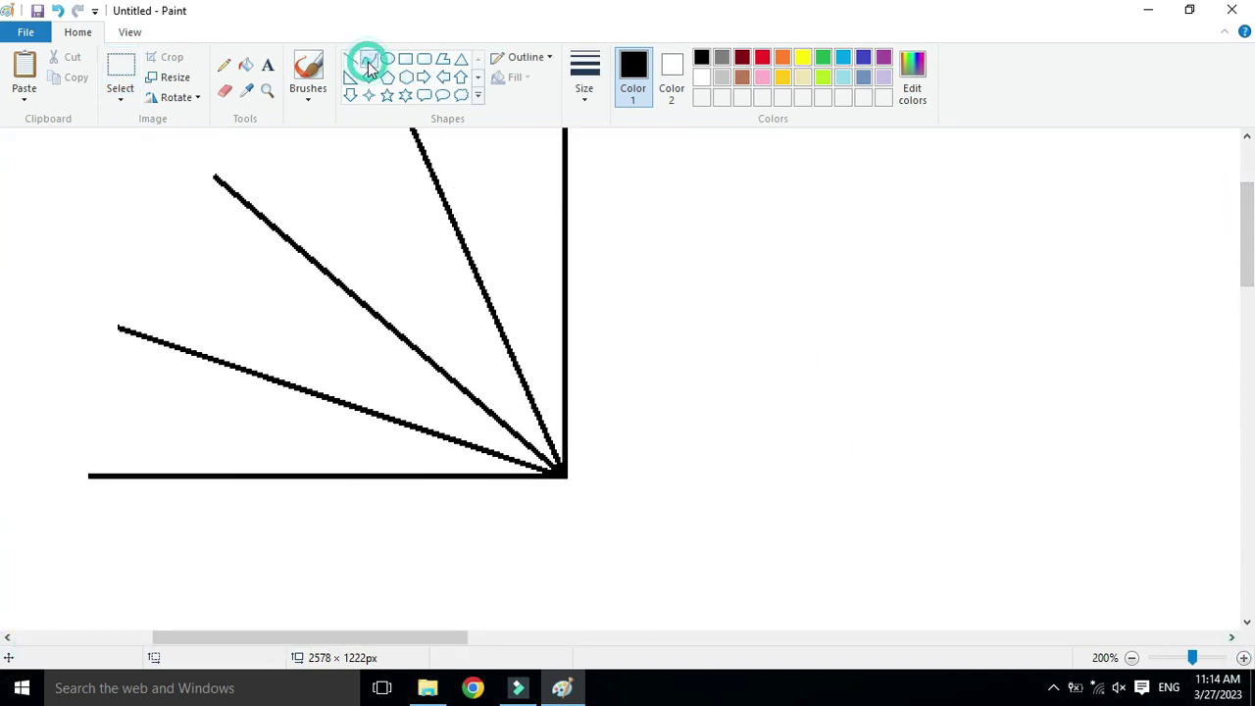
mouse_move(541, 420)
left_mouse_down()
mouse_move(562, 412)
mouse_move(552, 422)
left_mouse_up()
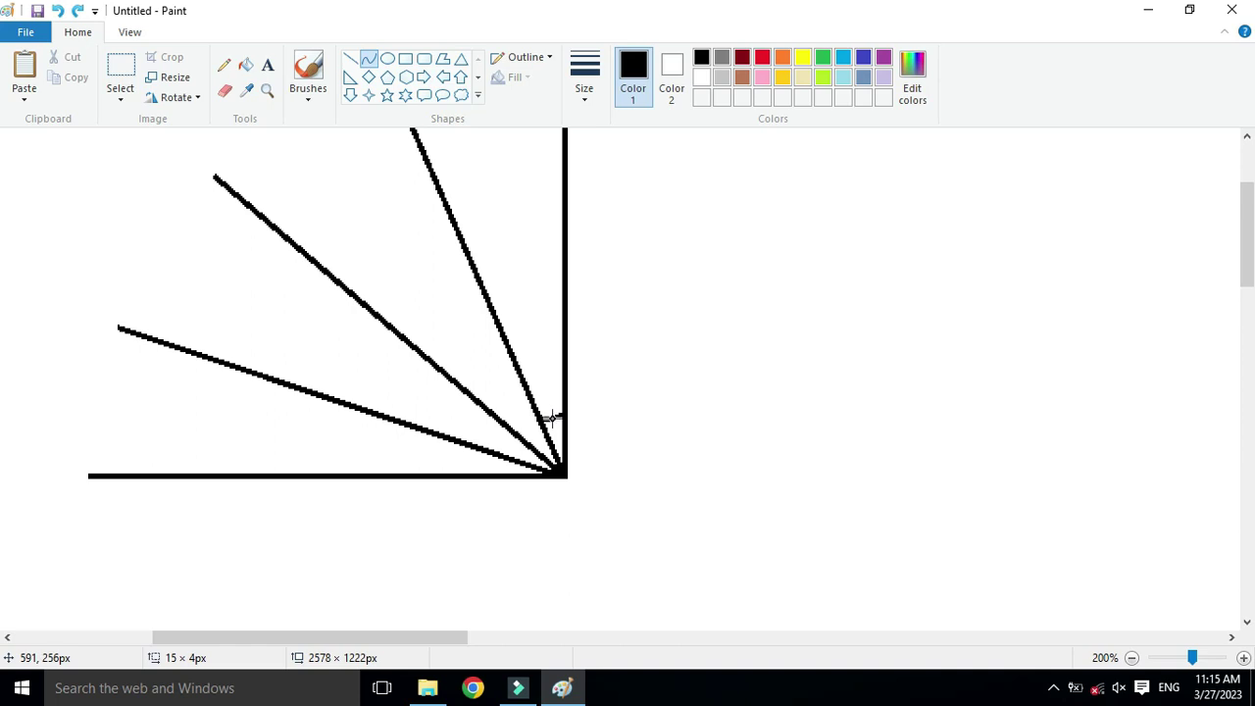
- Start the second web ring with curves in the two gaps nearest the vertical spoke, about 23 × 10 px and 21 × 16 px
scroll(507, 426, "down", 1)
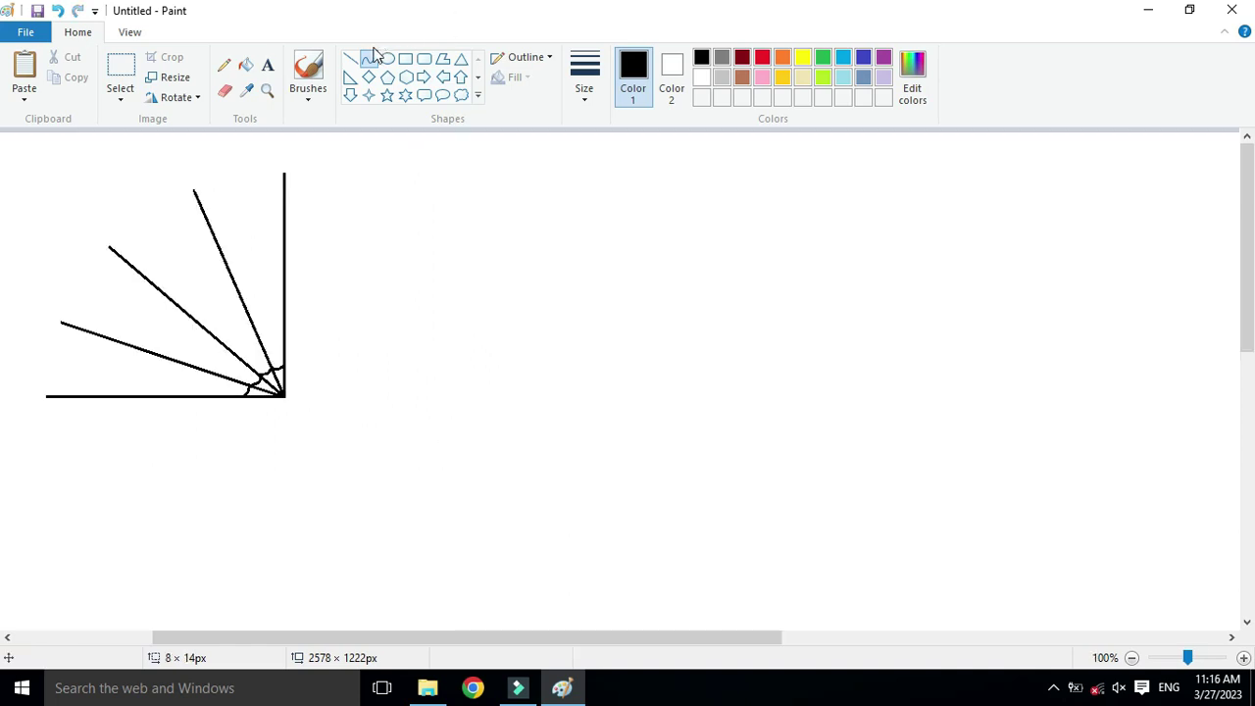
mouse_move(259, 345)
left_mouse_down()
mouse_move(283, 340)
mouse_move(273, 349)
left_mouse_up()
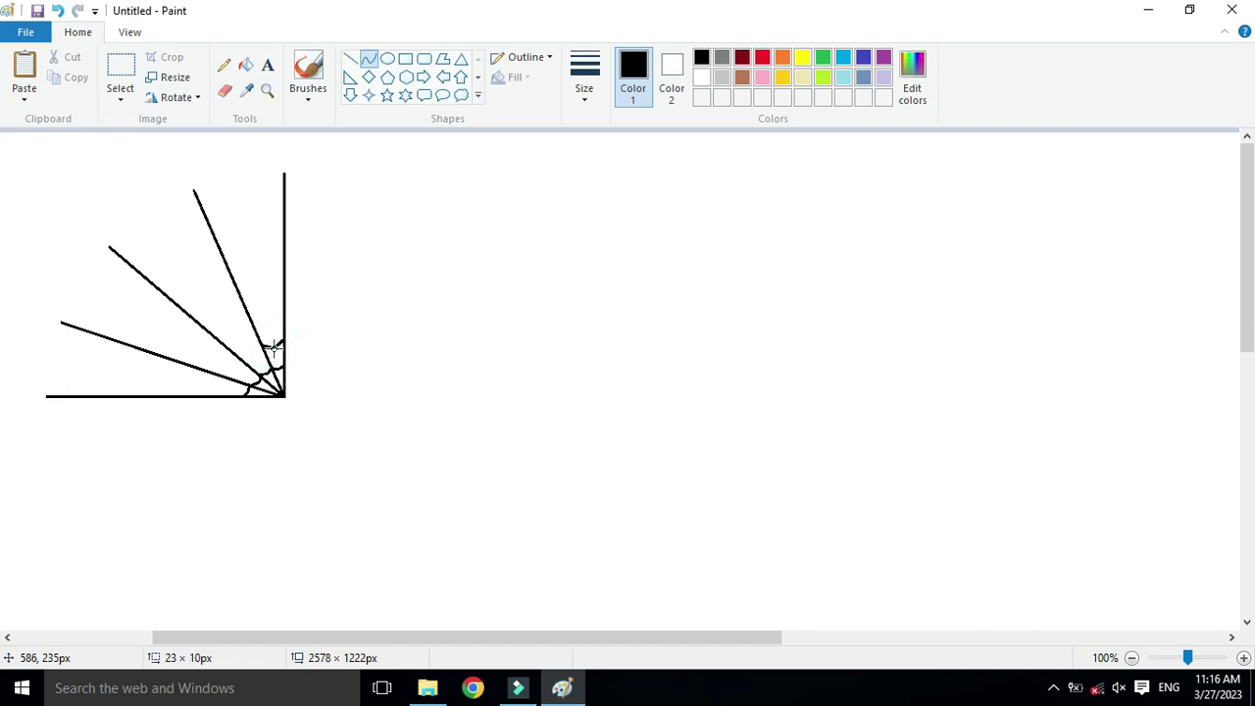
left_click(368, 59)
mouse_move(238, 358)
left_mouse_down()
mouse_move(259, 345)
mouse_move(246, 356)
left_mouse_up()
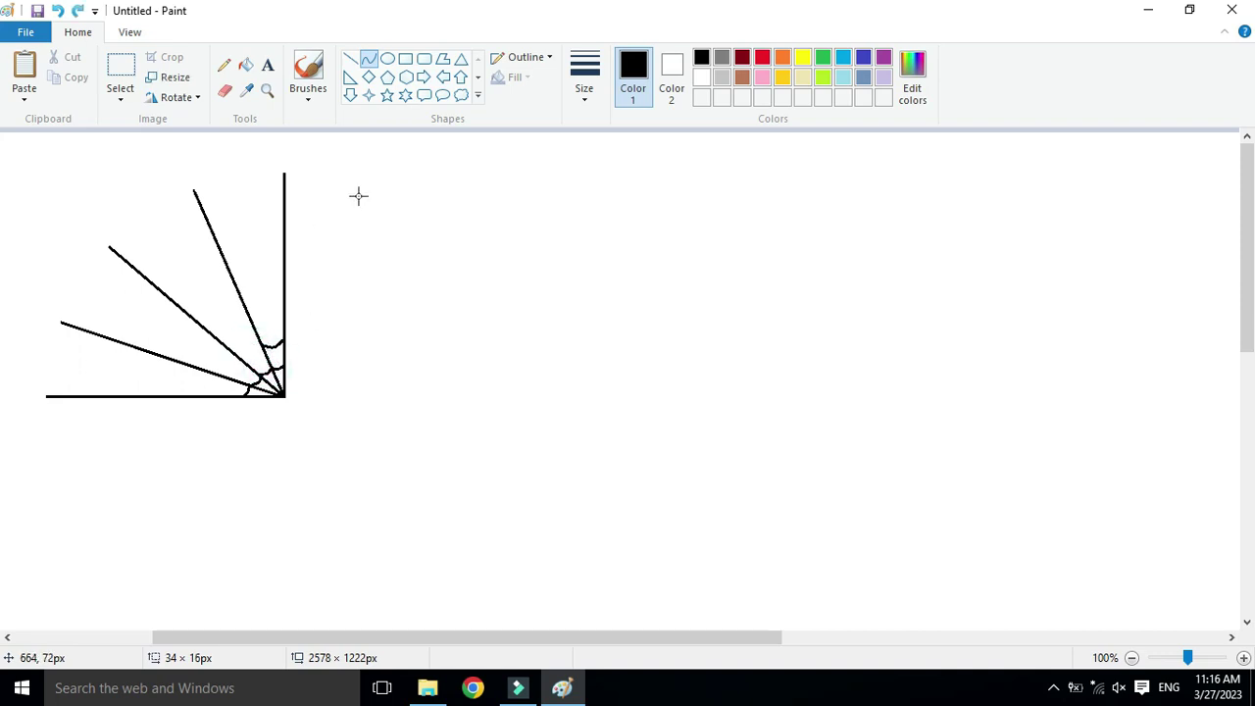
left_click(370, 60)
left_click_drag(242, 361, 260, 345)
left_click_drag(246, 178, 246, 176)
key("Escape")
left_click_drag(242, 361, 260, 345)
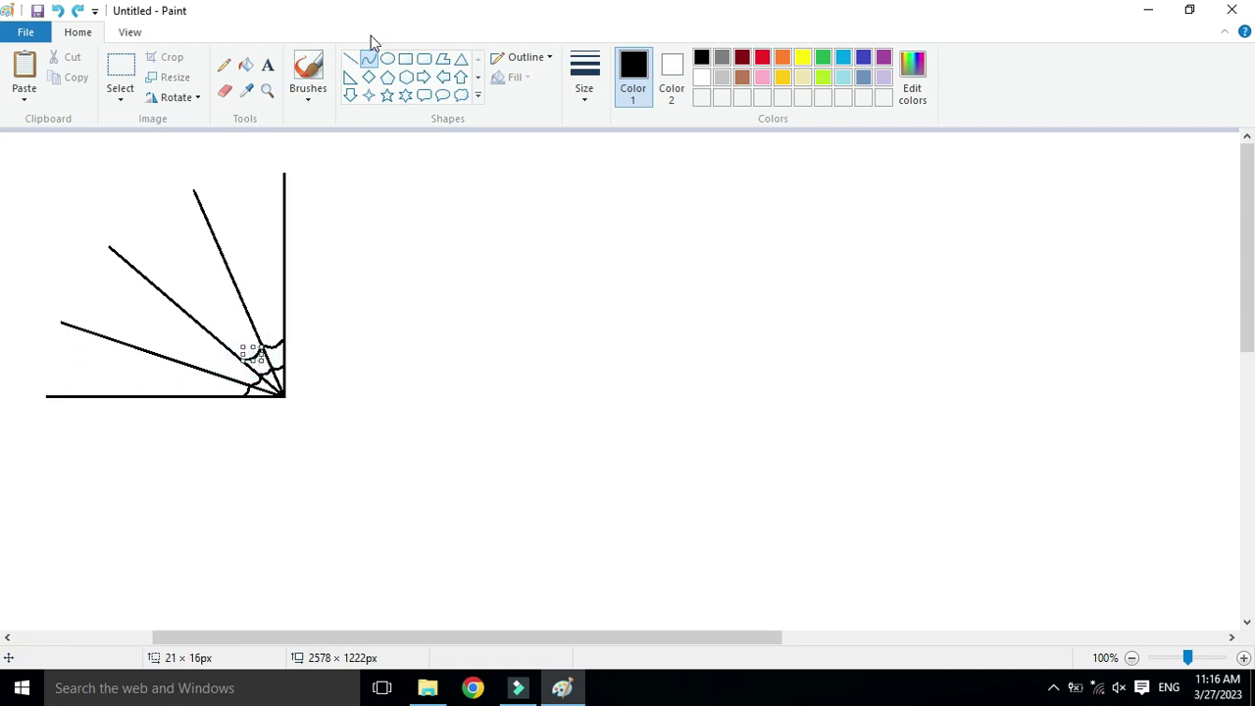
- Complete the second web ring with curves in the two gaps nearest the horizontal spoke, about 20 × 21 px and 14 × 23 px
mouse_move(224, 376)
left_mouse_down()
mouse_move(240, 360)
mouse_move(233, 380)
mouse_move(239, 362)
left_mouse_up()
left_click(252, 318)
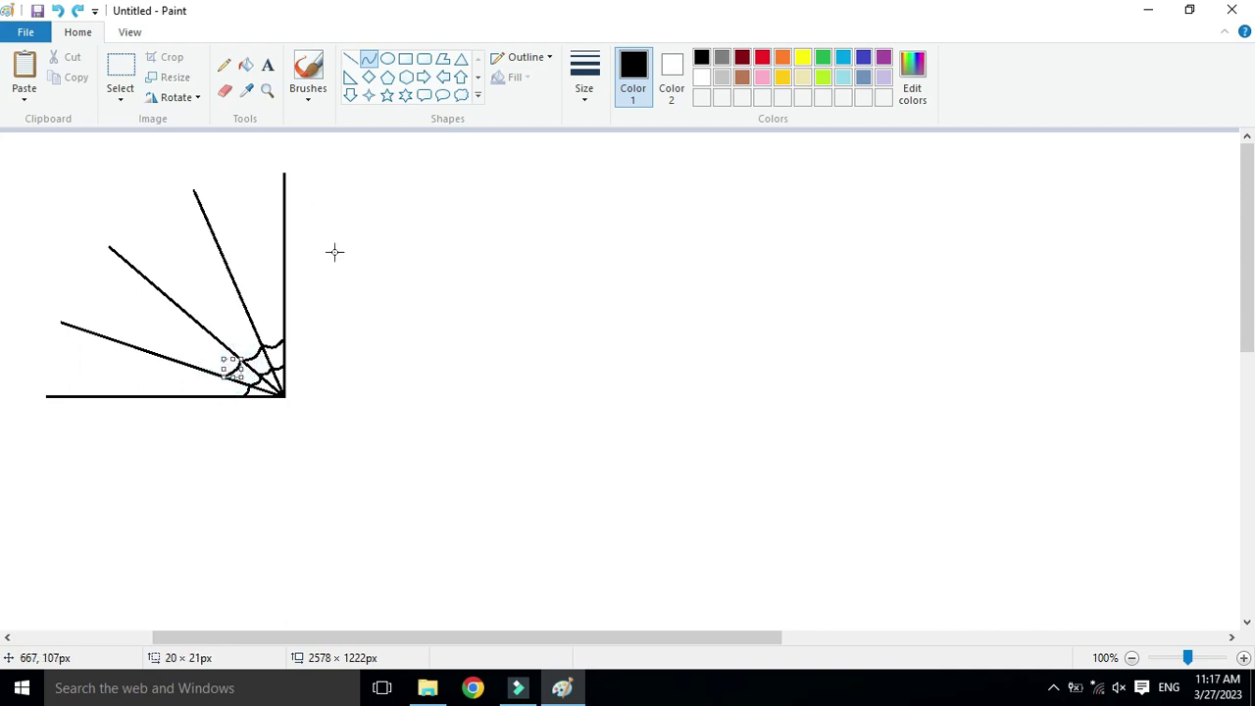
left_click_drag(213, 397, 223, 376)
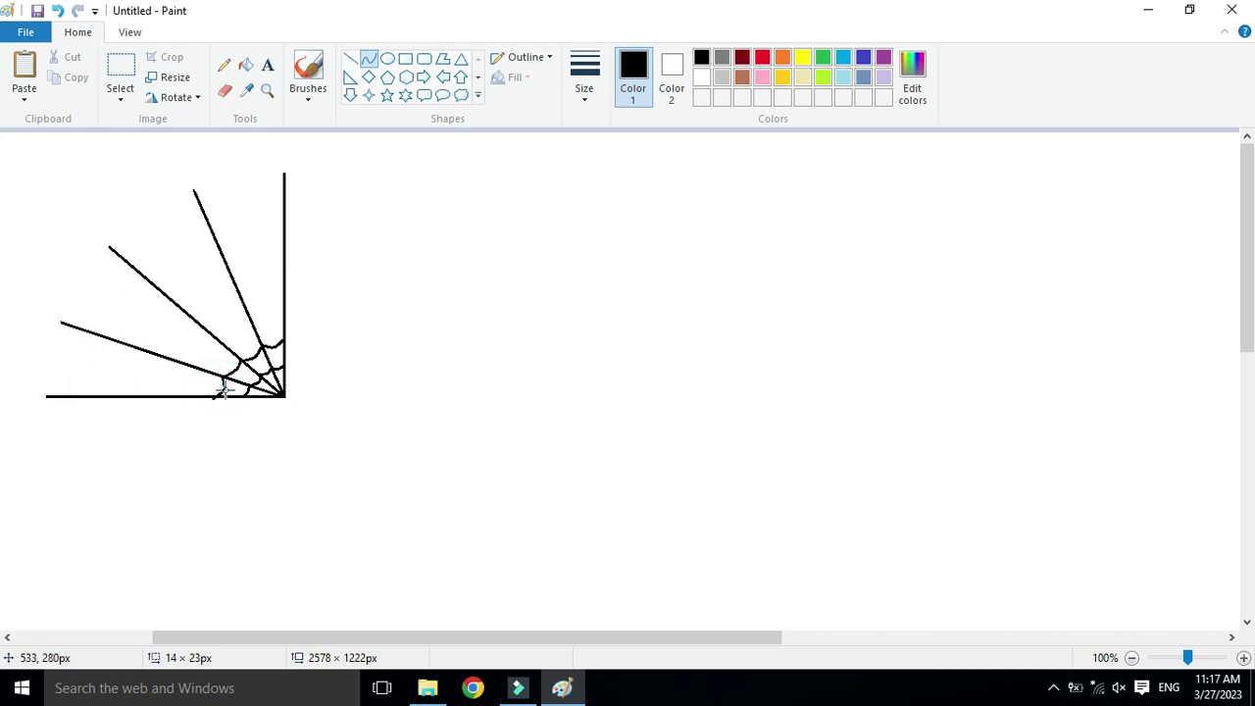
left_click(221, 386)
- Draw the third web ring outside the second, with a sagging curve between each pair of neighbouring spokes
mouse_move(249, 312)
left_mouse_down()
mouse_move(283, 302)
mouse_move(228, 311)
mouse_move(235, 330)
left_mouse_up()
mouse_move(187, 367)
left_mouse_down()
mouse_move(211, 335)
mouse_move(208, 347)
left_mouse_up()
left_click(209, 353)
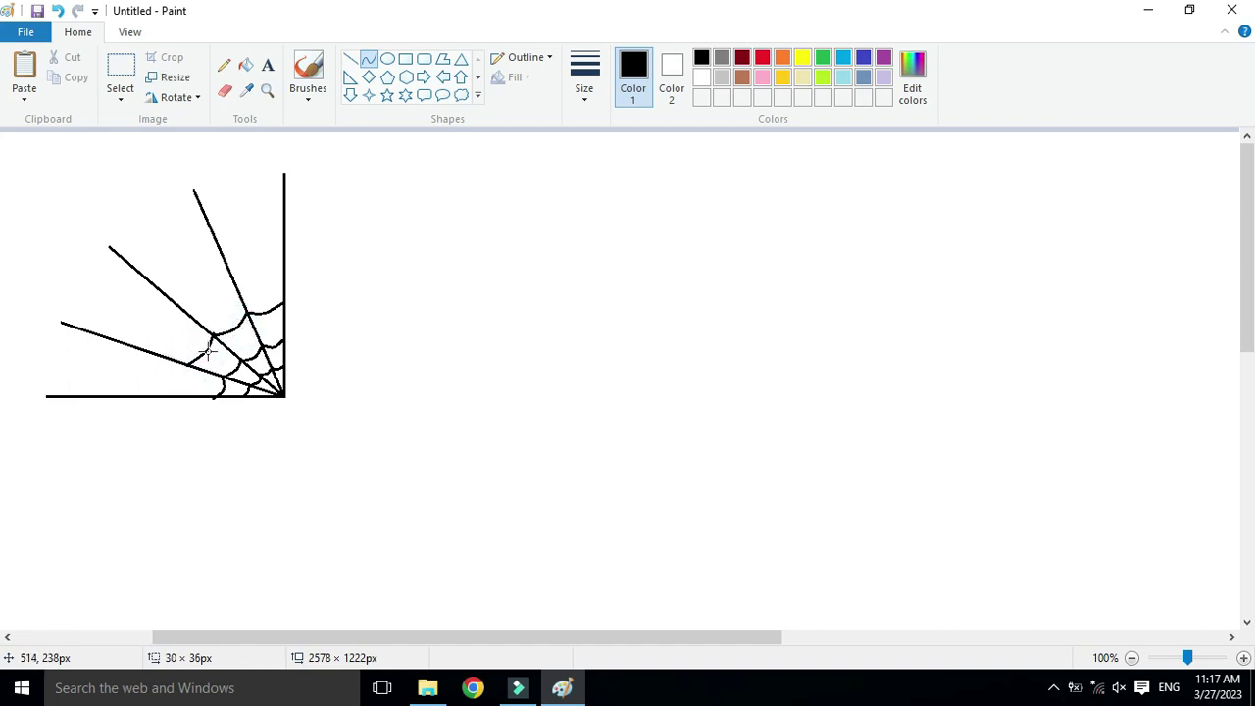
left_click(208, 353)
mouse_move(174, 397)
left_mouse_down()
mouse_move(186, 363)
mouse_move(187, 384)
left_mouse_up()
left_click(188, 383)
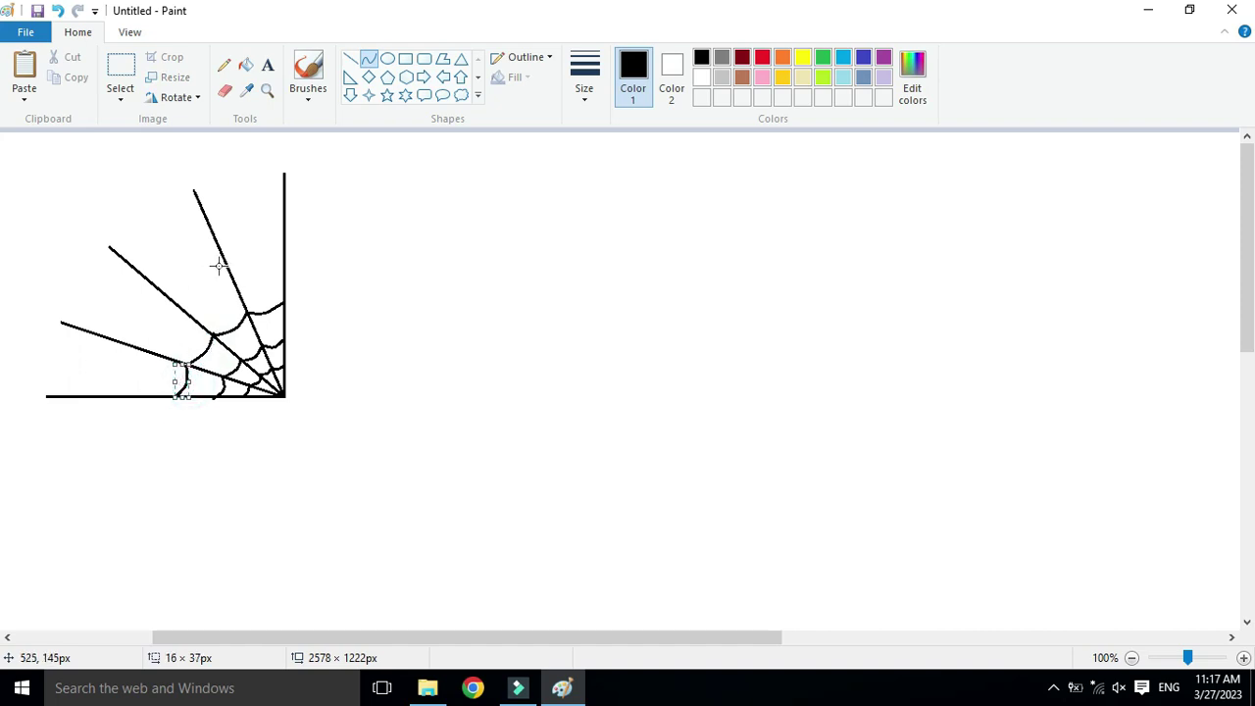
- Draw the fourth web ring of sagging curves from the vertical spoke around to the horizontal spoke
mouse_move(229, 270)
left_mouse_down()
mouse_move(278, 260)
mouse_move(178, 306)
mouse_move(205, 290)
mouse_move(208, 300)
left_mouse_up()
left_click_drag(143, 350, 178, 308)
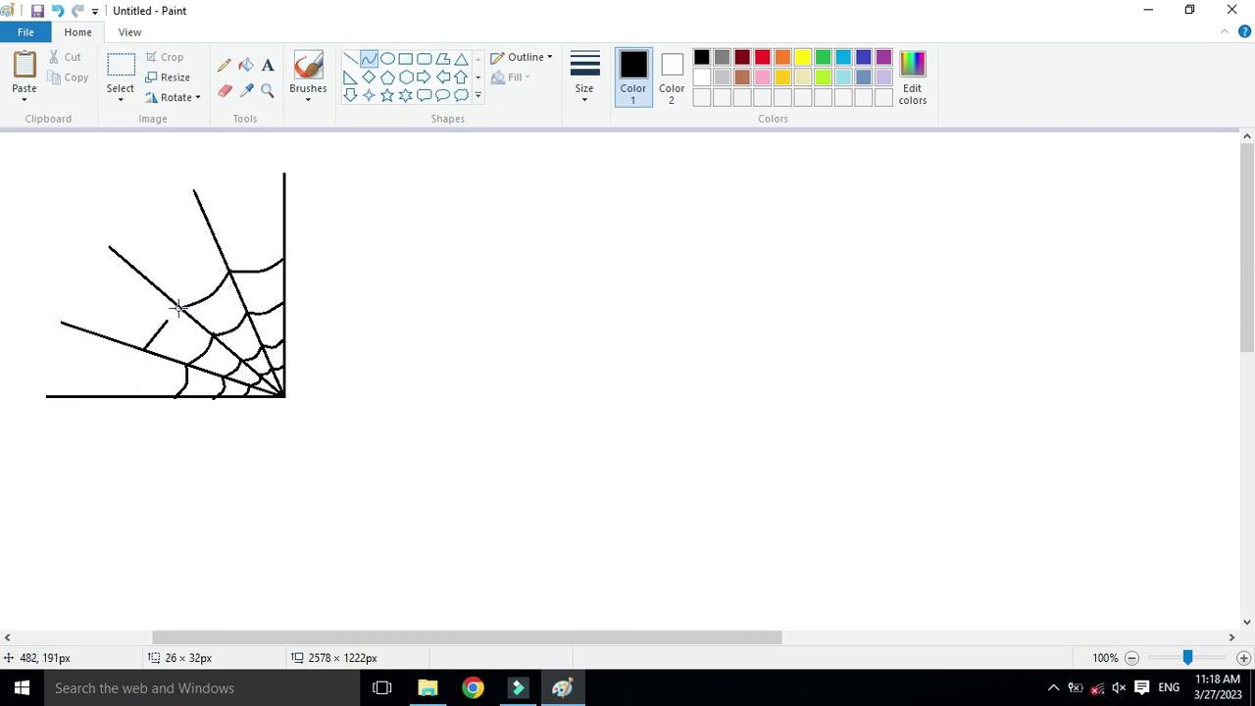
mouse_move(144, 348)
left_mouse_down()
mouse_move(185, 304)
mouse_move(155, 343)
left_mouse_up()
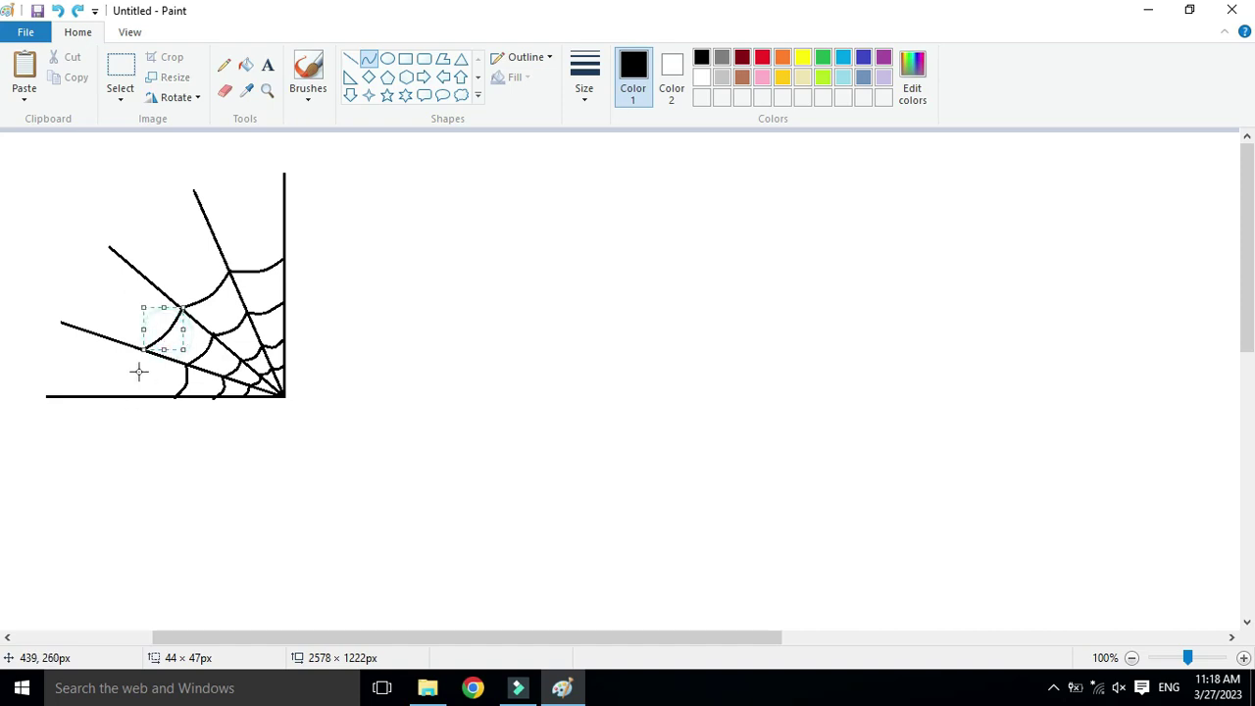
left_click_drag(123, 396, 138, 375)
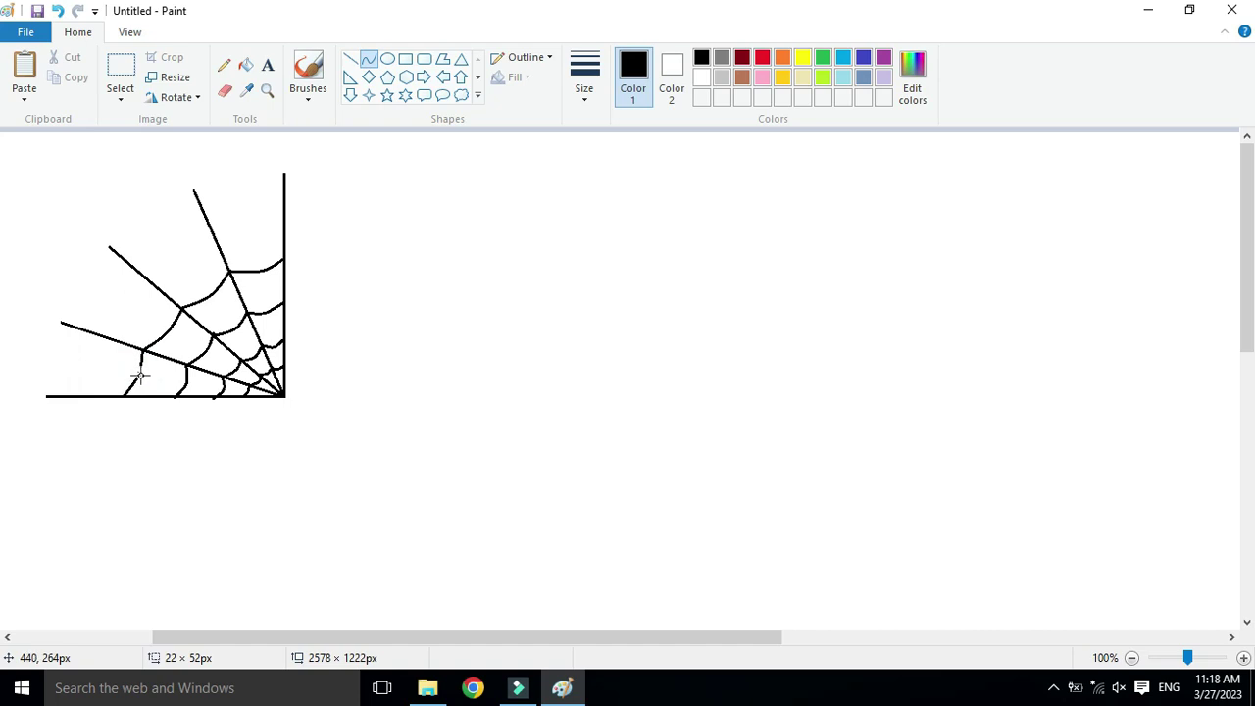
left_click(140, 375)
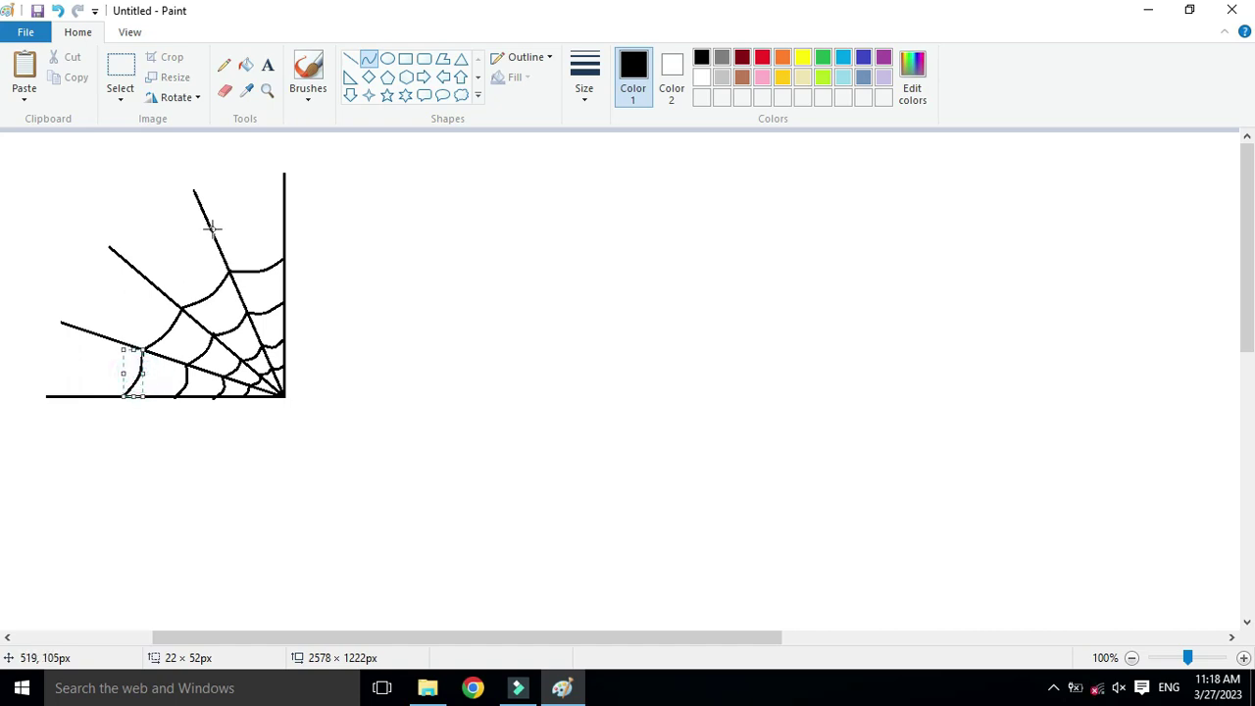
- Draw the outermost, fifth web ring with four sagging curves linking the spokes a little inside their tips
left_click_drag(214, 240, 285, 223)
left_click(252, 235)
left_click(257, 237)
left_click_drag(152, 282, 192, 268)
left_click(185, 272)
left_click_drag(105, 340, 135, 316)
left_click(134, 317)
left_click_drag(84, 397, 95, 365)
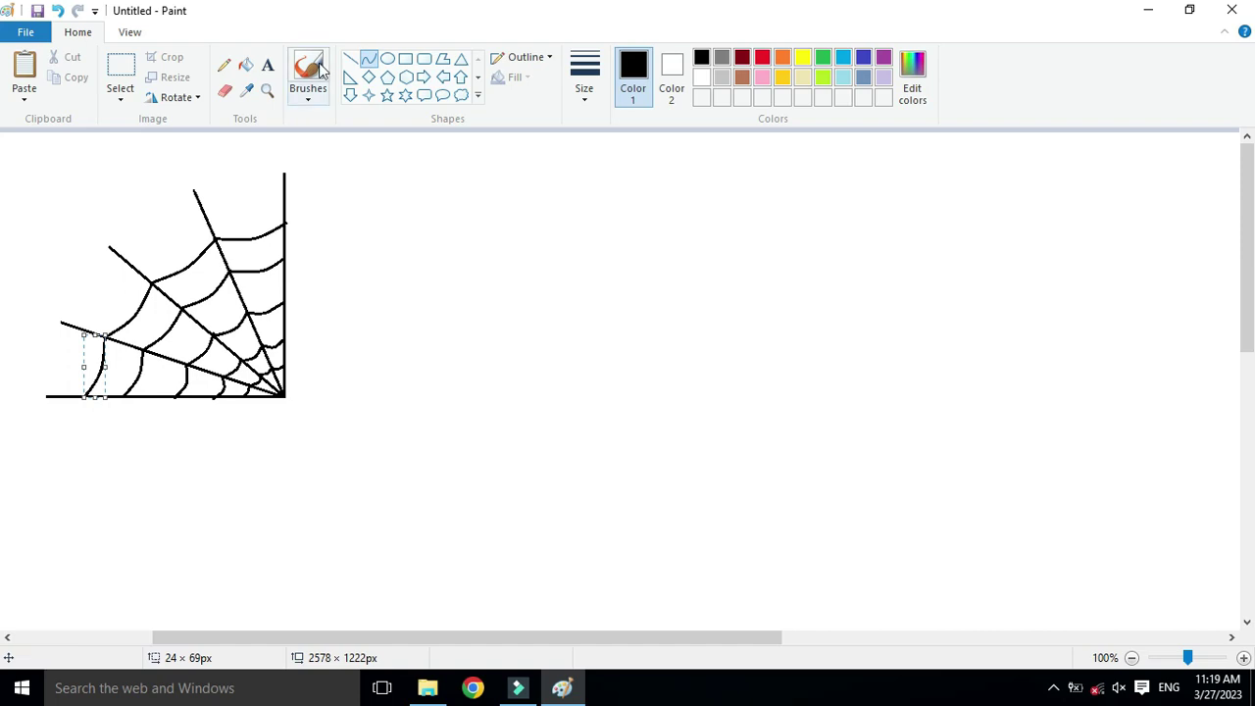
left_click(84, 272)
- Select the whole quarter web, move it to the right and up on the canvas, and turn on transparent selection
left_click(121, 62)
left_click_drag(31, 154, 307, 417)
left_click_drag(215, 325, 368, 305)
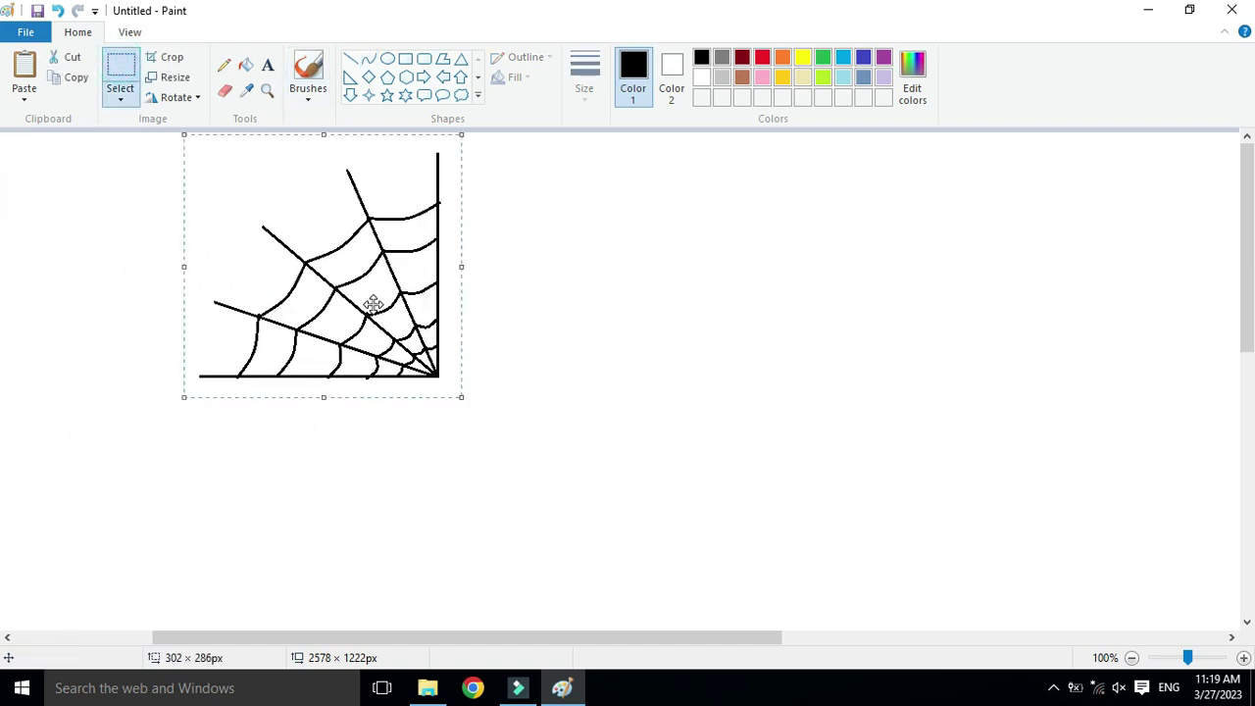
left_click(124, 103)
left_click(164, 262)
- Paste a copy of the quarter web, flip it horizontally and join it to the original along the vertical spoke
left_click(29, 78)
left_click_drag(92, 232, 615, 256)
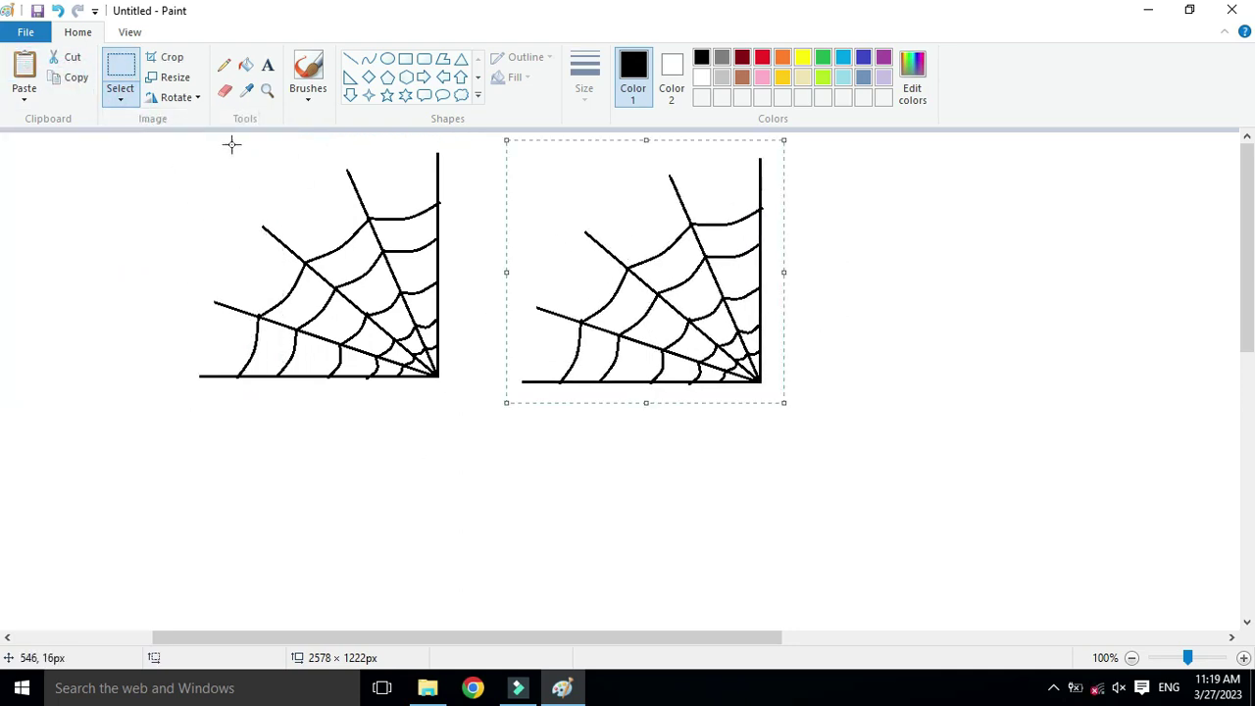
left_click(197, 102)
left_click(209, 202)
left_click_drag(594, 338, 507, 332)
left_click(849, 431)
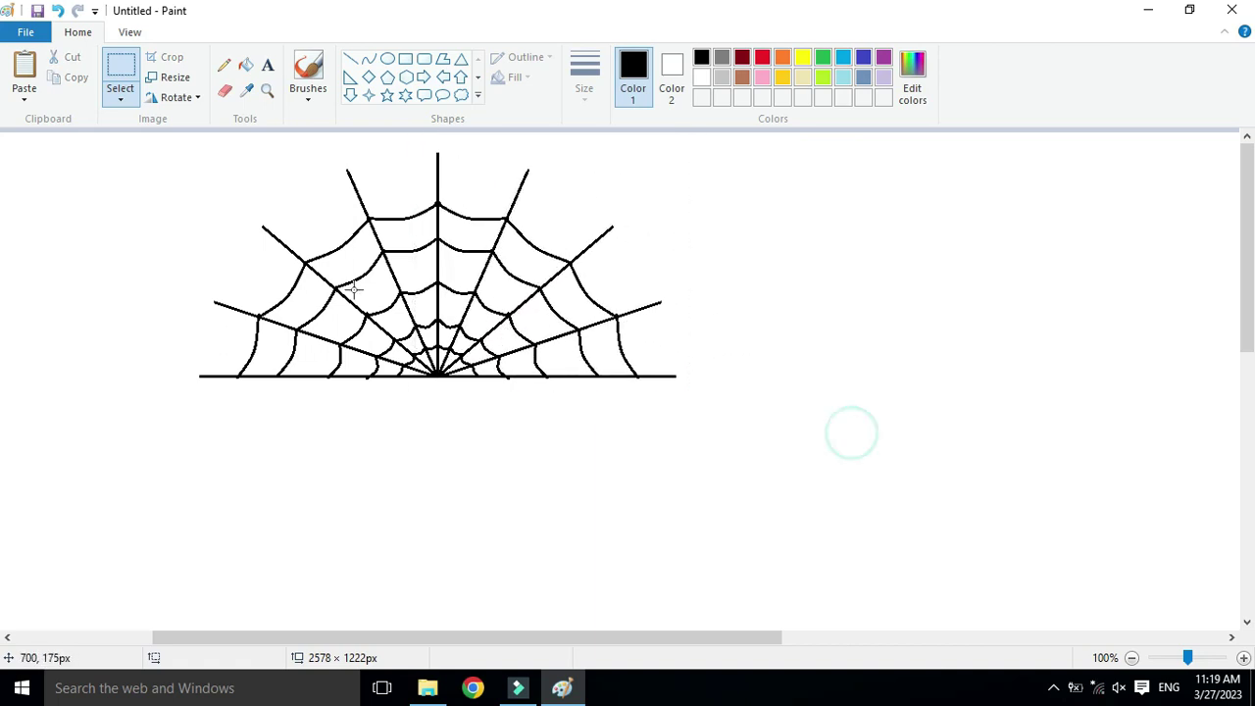
- Paste a copy of the upper half web, flip it vertically and join it below the original along the horizontal spoke
left_click_drag(133, 146, 623, 290)
left_click(60, 76)
left_click(25, 74)
left_click(196, 98)
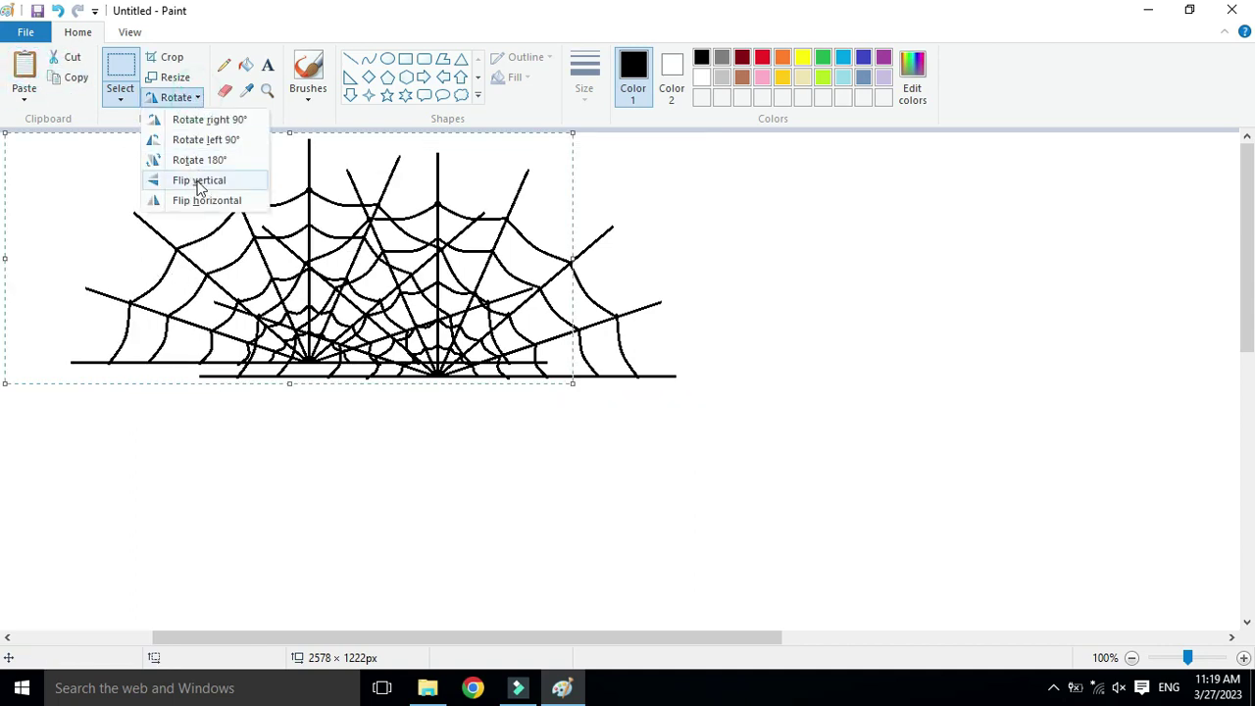
left_click(196, 182)
left_click_drag(309, 188, 444, 422)
key("Up")
key("Up")
key("Up")
key("Up")
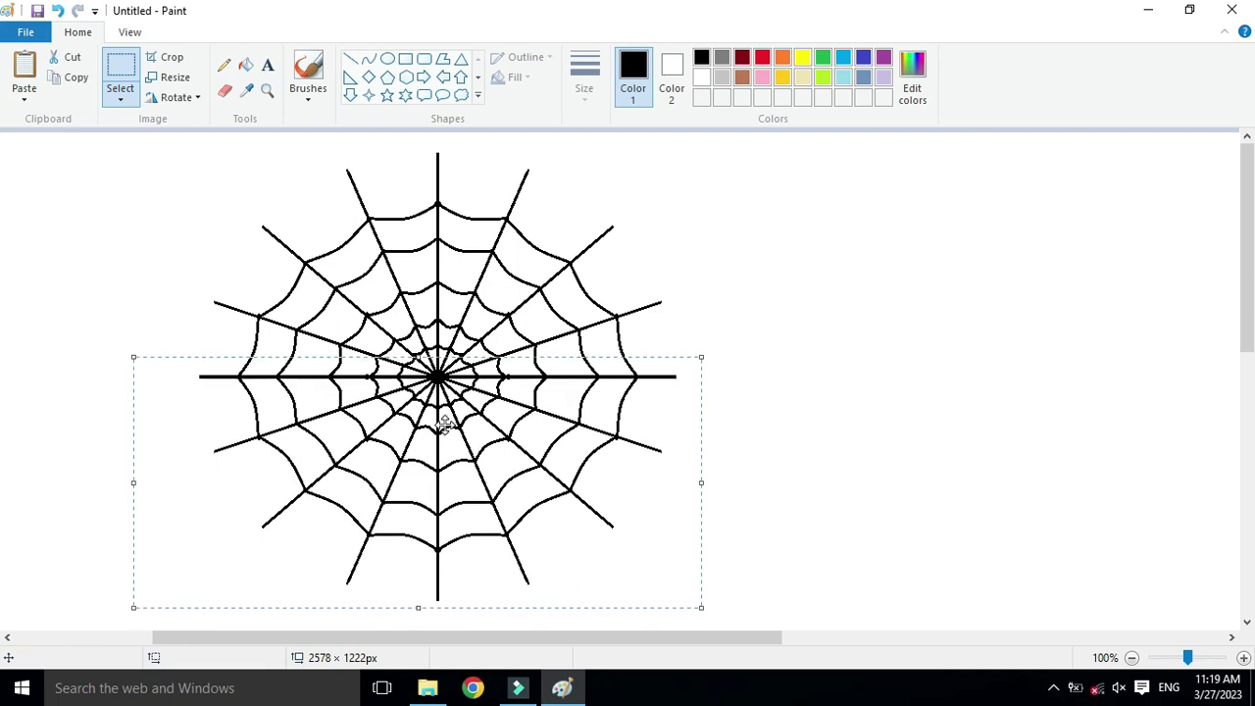
left_click(872, 430)
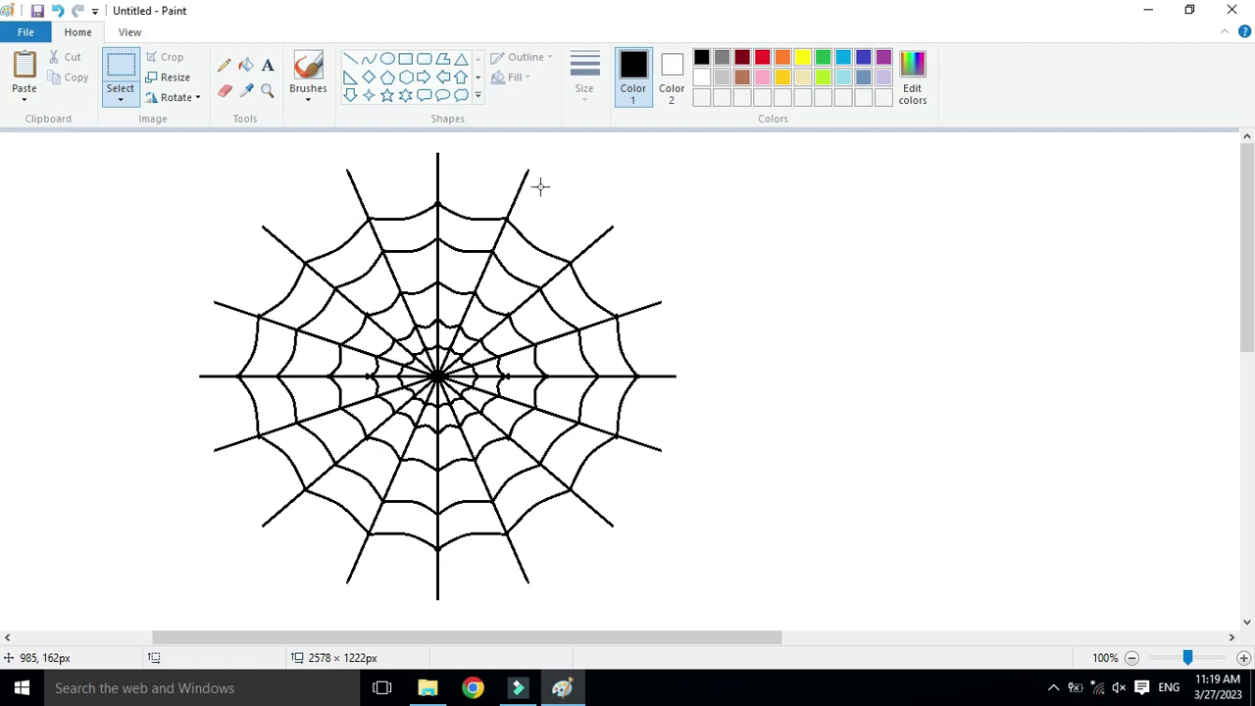
- Draw an upright oval body with a small head circle on top beside the web, and fill both with black
left_click(368, 59)
left_click(388, 58)
left_click_drag(973, 350, 1027, 419)
left_click(735, 213)
left_click_drag(972, 316, 989, 338)
key("Right")
key("Right")
left_click(1104, 356)
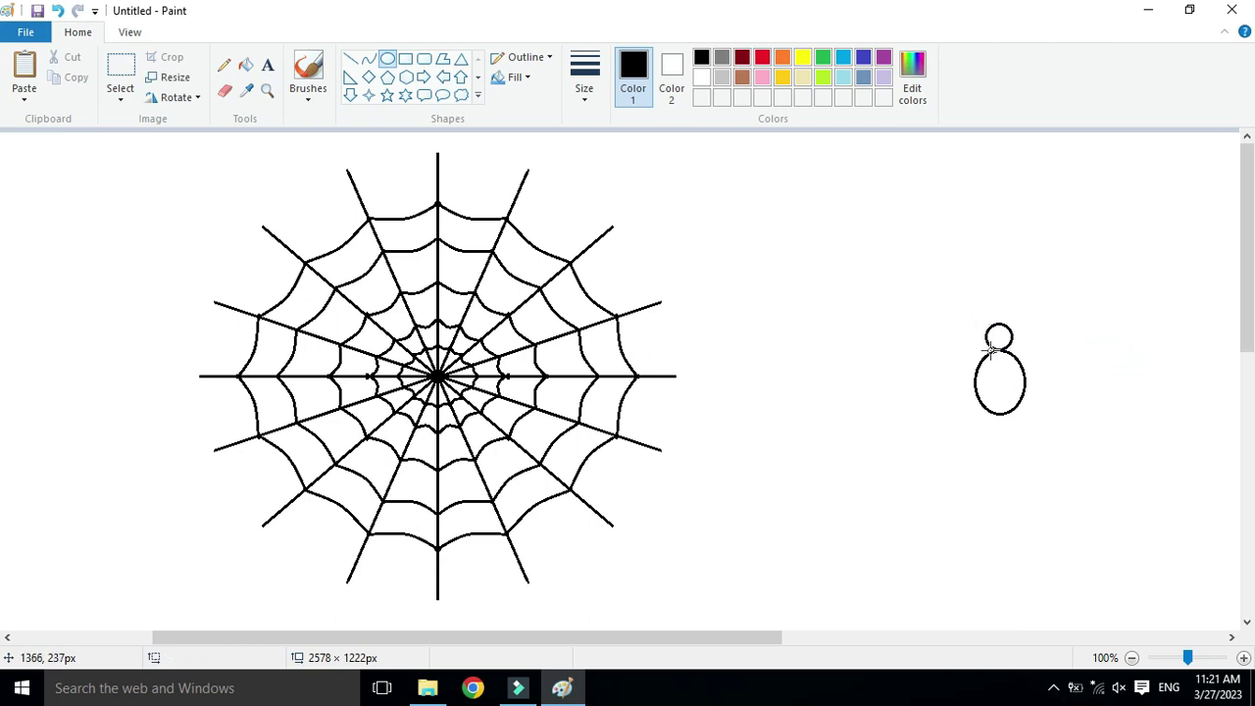
left_click(245, 66)
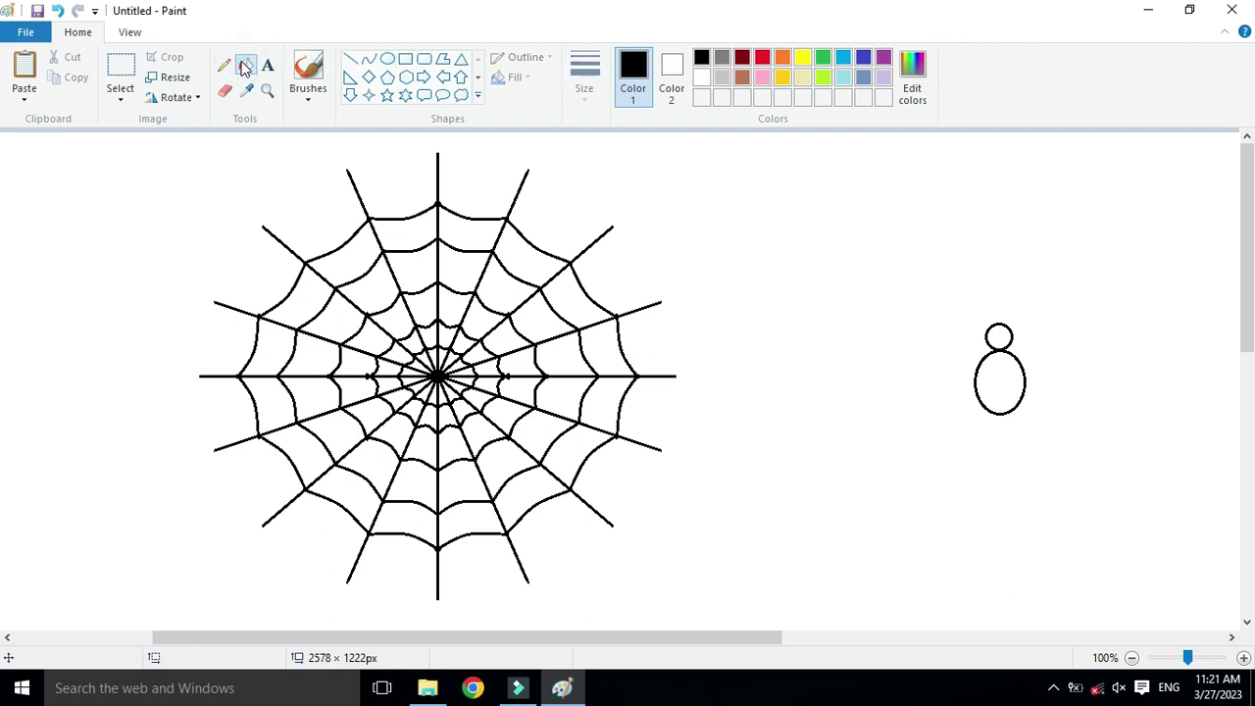
left_click(1001, 385)
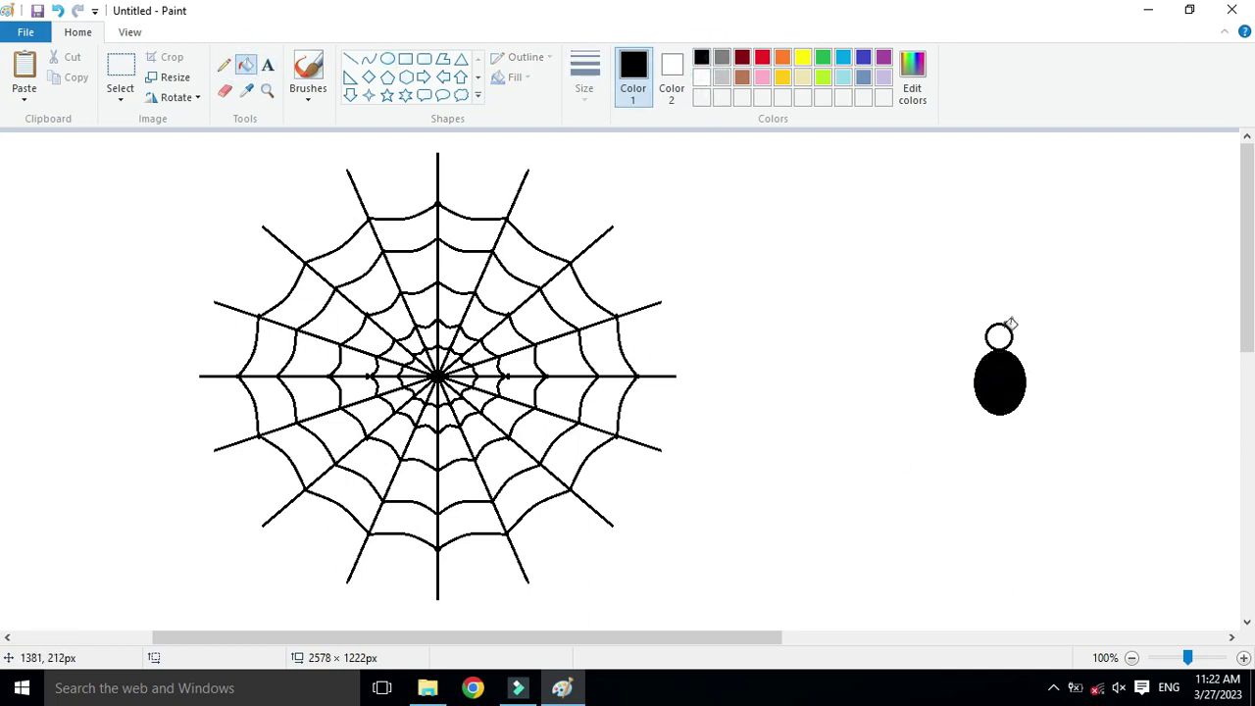
- Draw the spider's front left leg as three angled line segments rising from the head
left_click(350, 59)
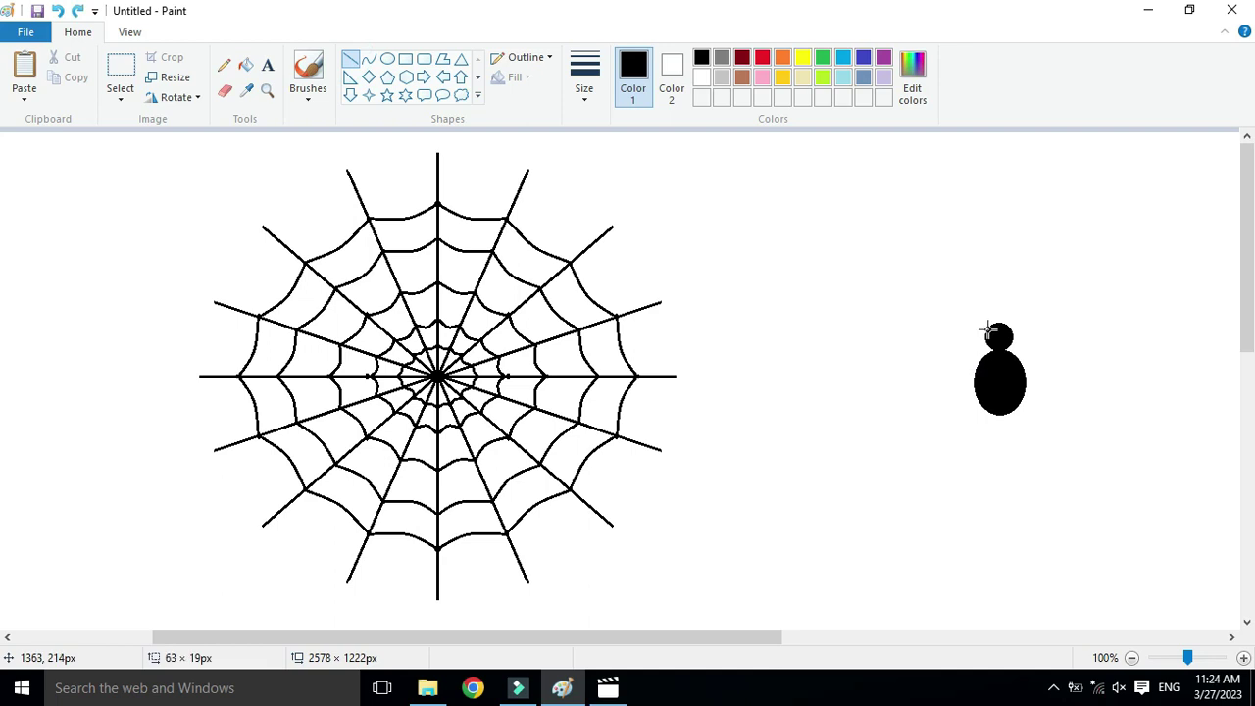
left_click_drag(991, 333, 924, 290)
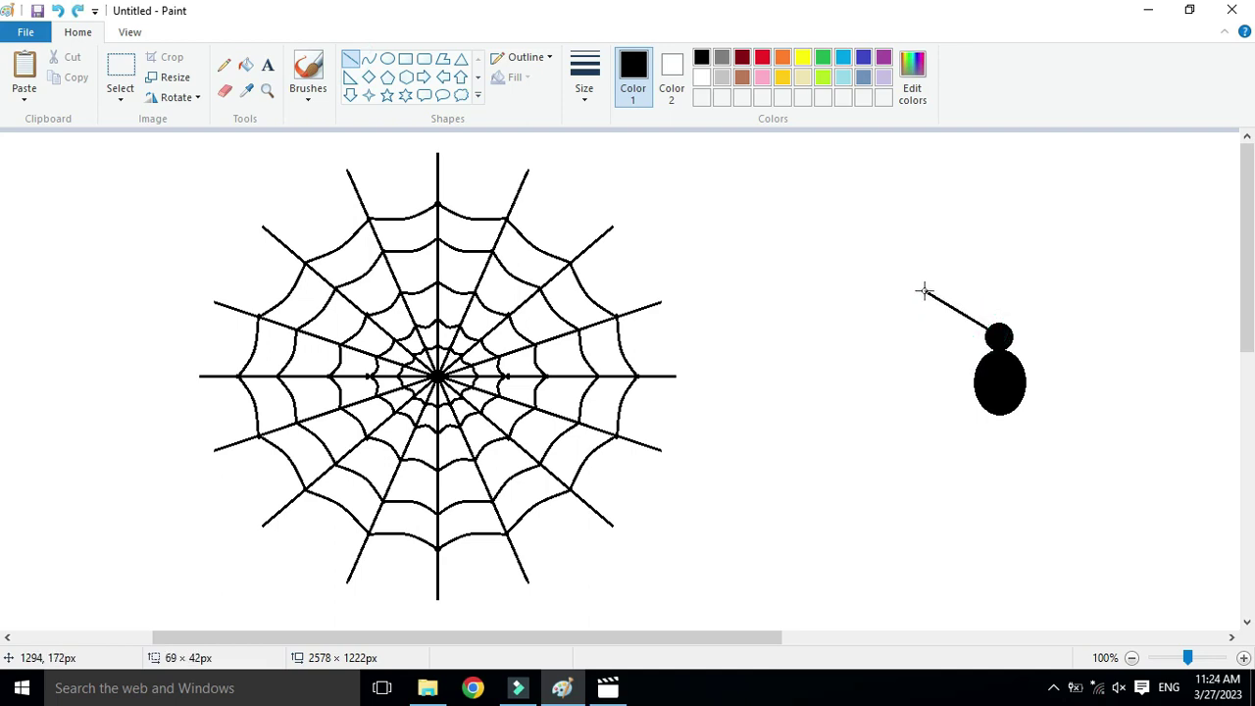
key("ctrl+z")
mouse_move(988, 329)
left_mouse_down()
mouse_move(937, 294)
mouse_move(929, 258)
mouse_move(916, 255)
mouse_move(926, 257)
mouse_move(926, 228)
left_mouse_up()
left_click(988, 416)
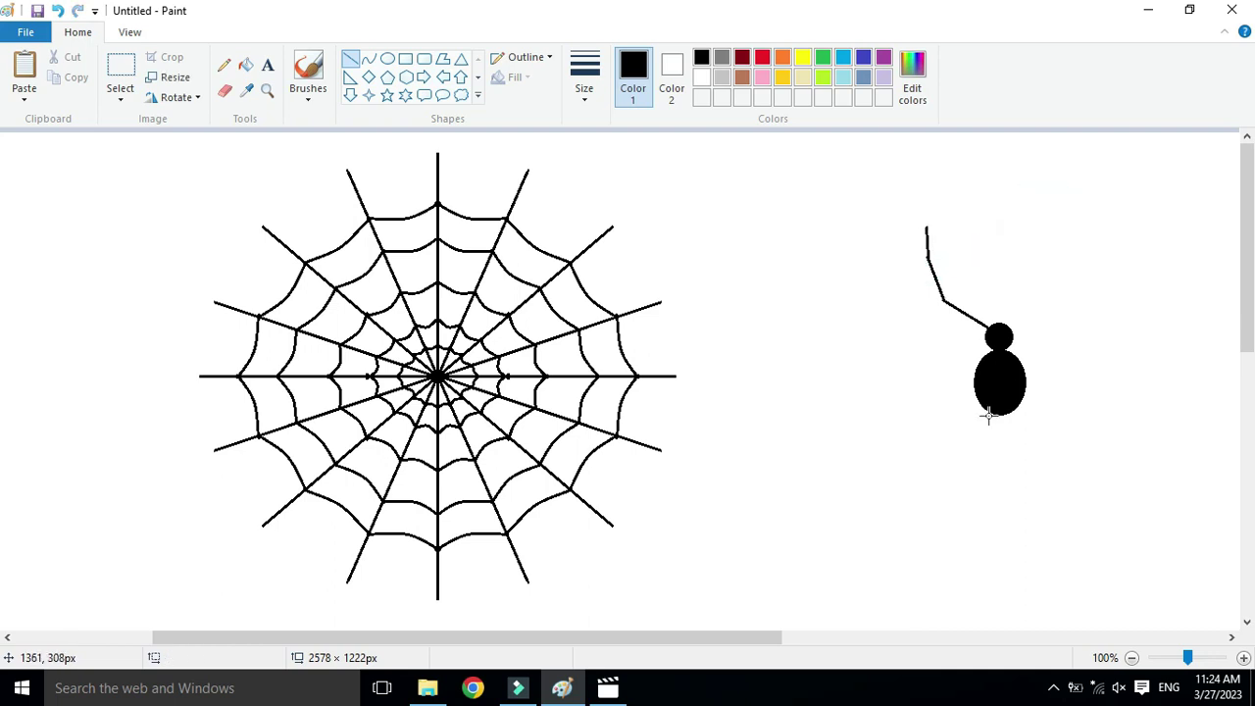
- Draw the second left leg below the front one as three connected line segments bending upward
mouse_move(988, 340)
left_mouse_down()
mouse_move(929, 320)
mouse_move(901, 275)
left_mouse_up()
left_click(1034, 243)
left_click(1010, 261)
left_click(895, 383)
- Draw the third left leg from the joint of head and body, reaching outward almost horizontally with its tip raised
left_click_drag(988, 347, 890, 356)
left_click(1080, 263)
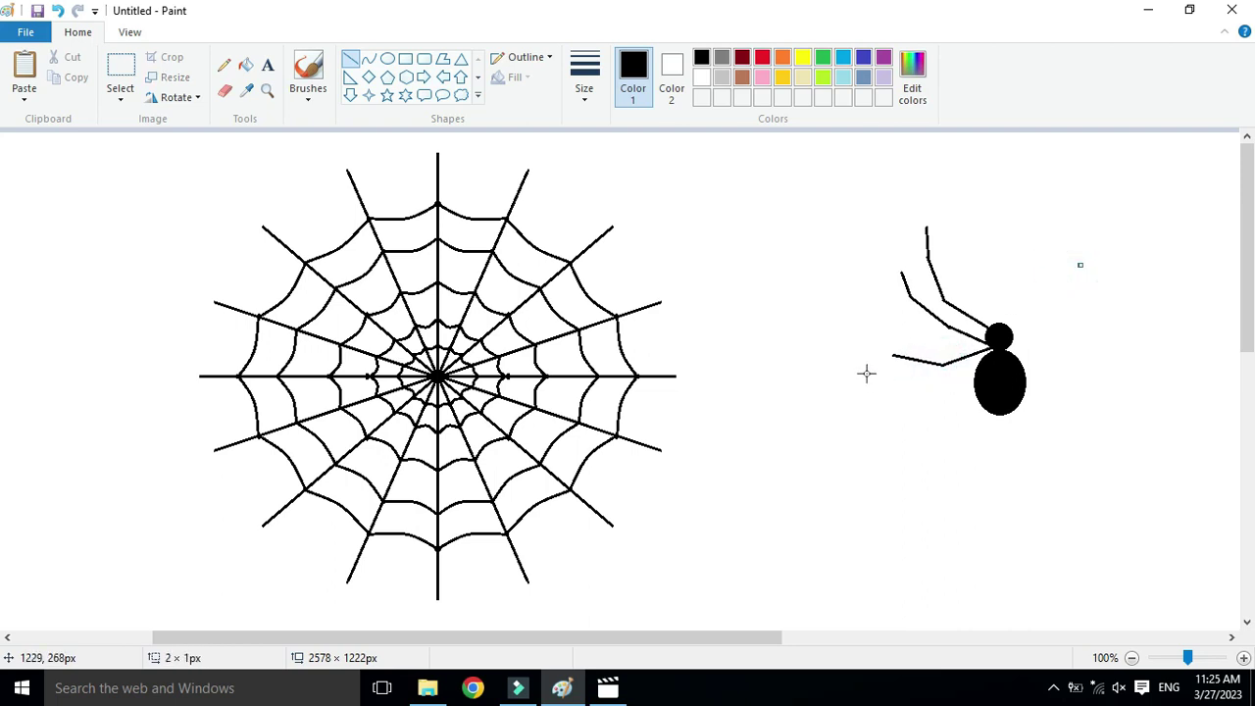
left_click_drag(892, 355, 859, 336)
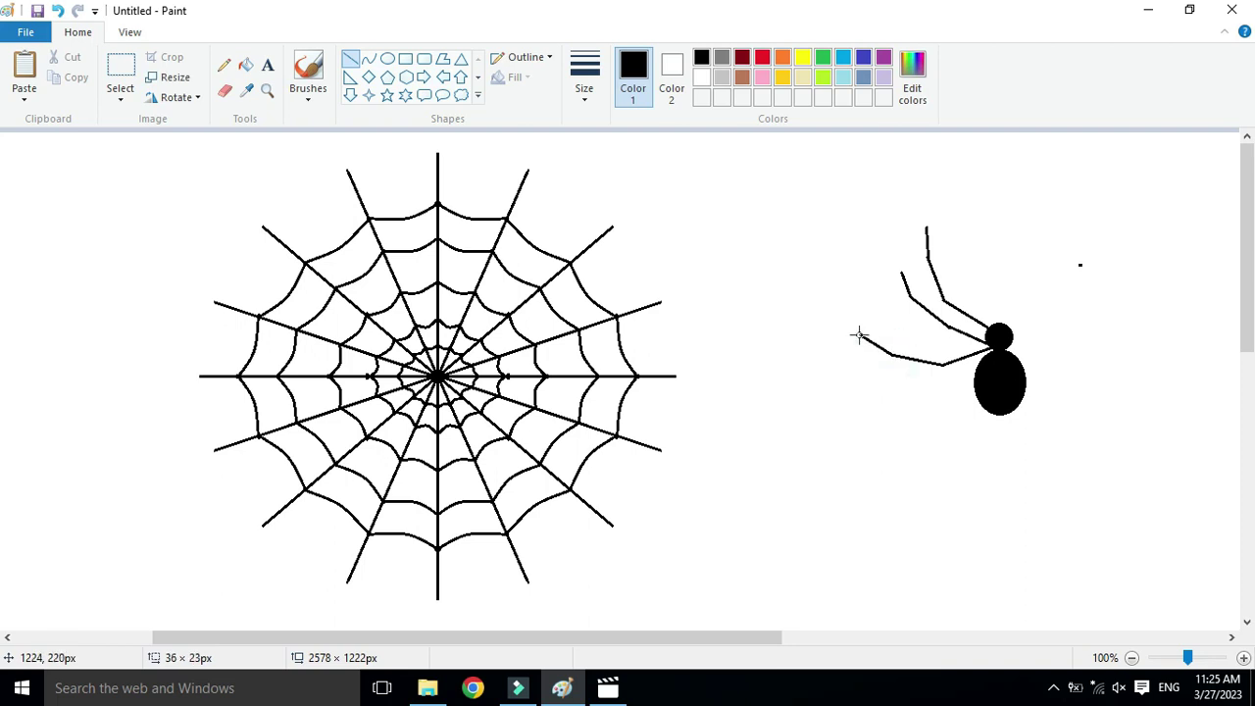
left_click(1099, 279)
- Draw the rear left leg as three downward-bending segments from the body, and thicken the leg segments nearest the spider
mouse_move(618, 696)
left_click_drag(973, 385, 922, 412)
left_click(983, 421)
left_click_drag(922, 411, 897, 452)
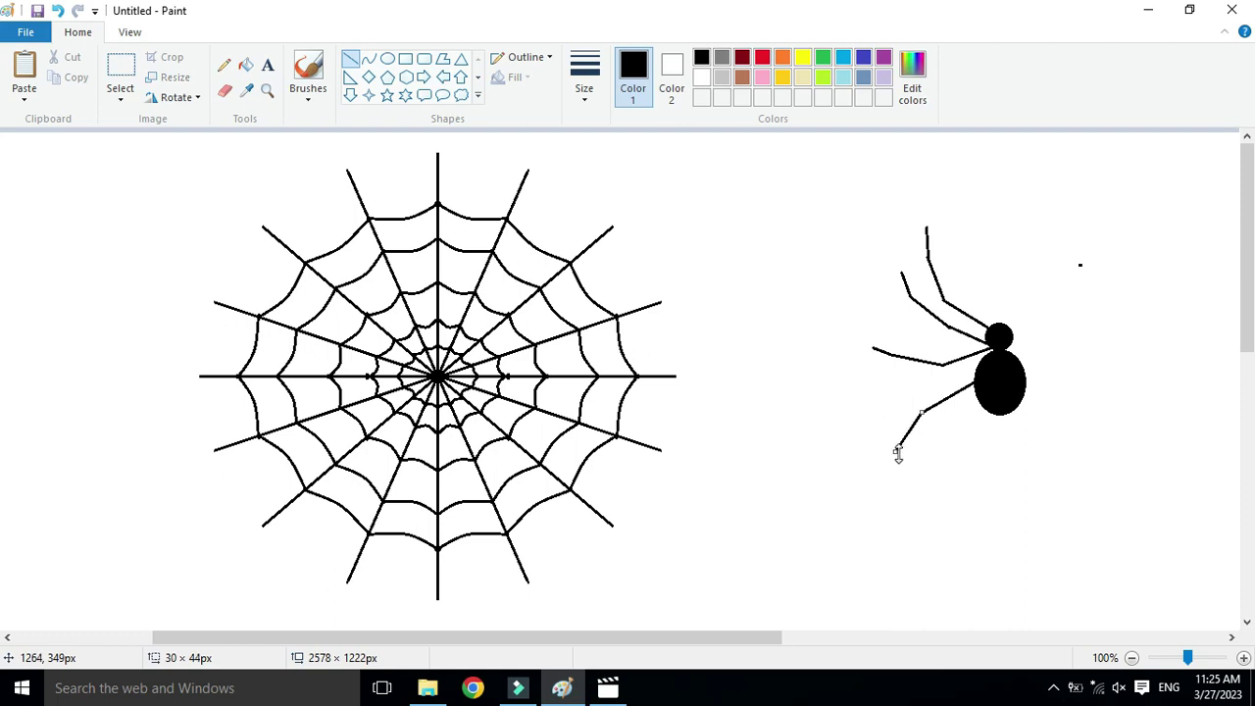
left_click(935, 472)
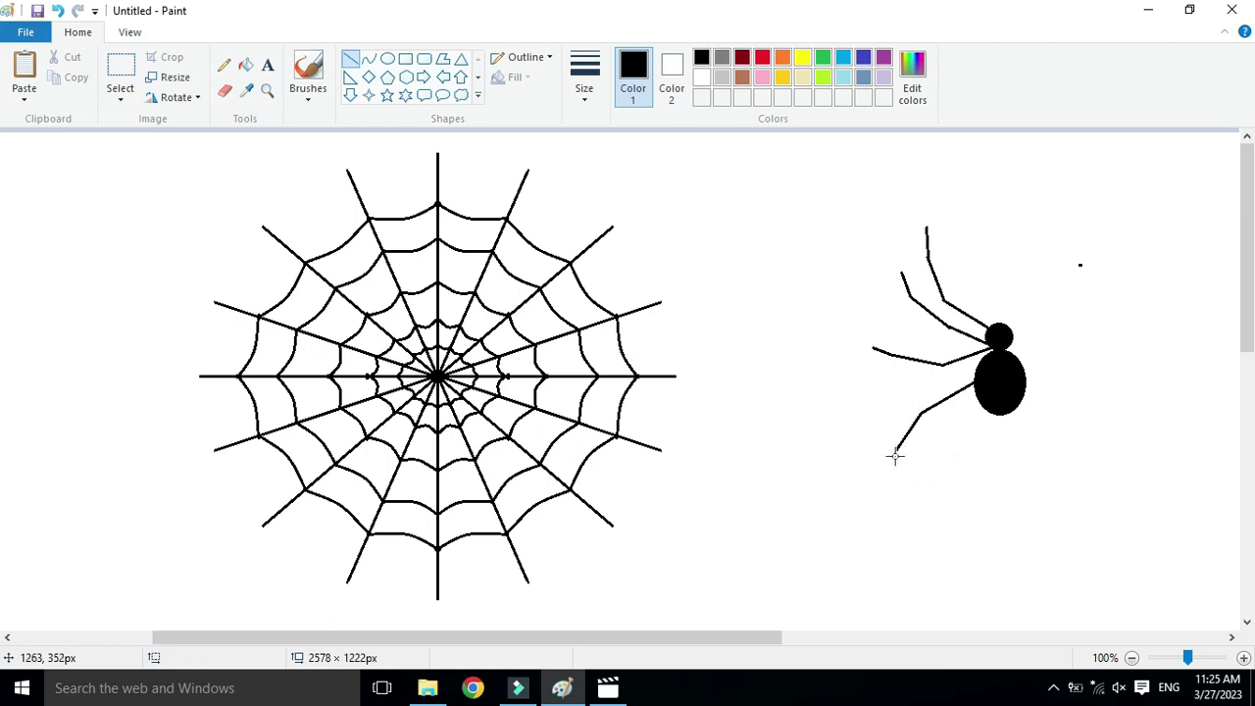
left_click_drag(894, 451, 889, 495)
left_click(1123, 387)
mouse_move(988, 340)
left_mouse_down()
mouse_move(949, 330)
mouse_move(927, 410)
left_mouse_up()
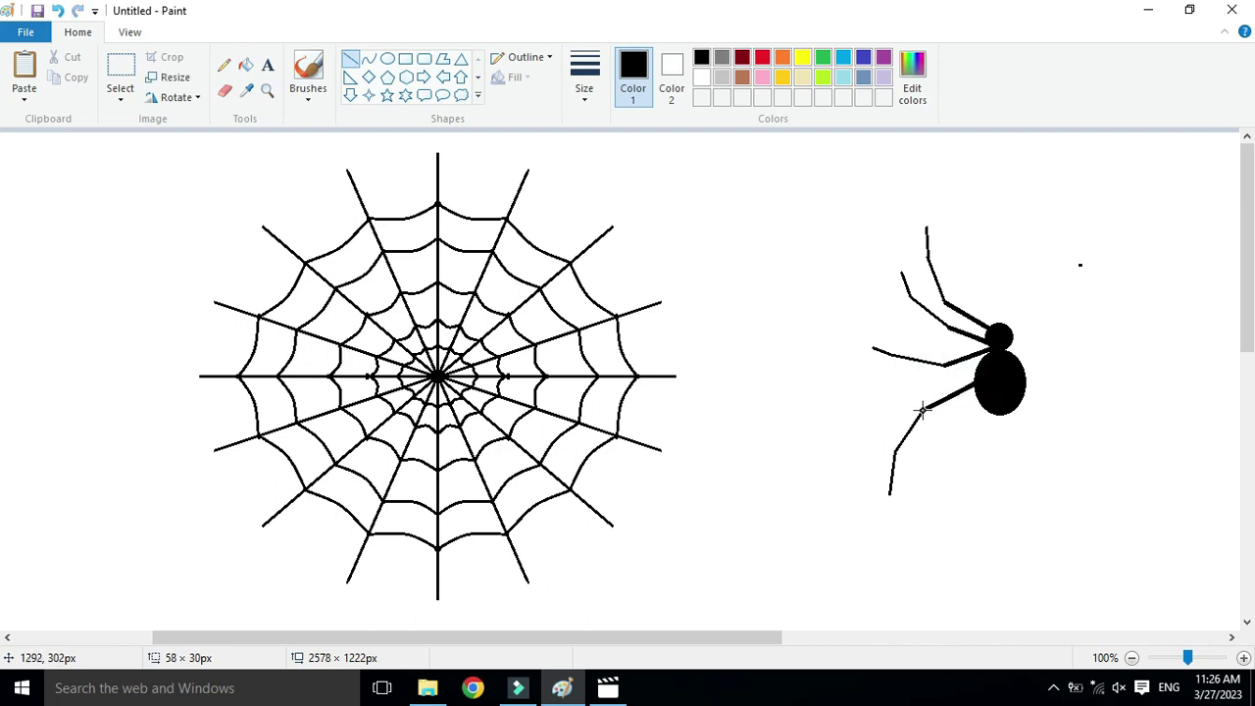
- Cut the left half of the spider along its middle, and remove the leftover right half together with the stray dot
left_click(120, 73)
left_click_drag(749, 141, 1002, 518)
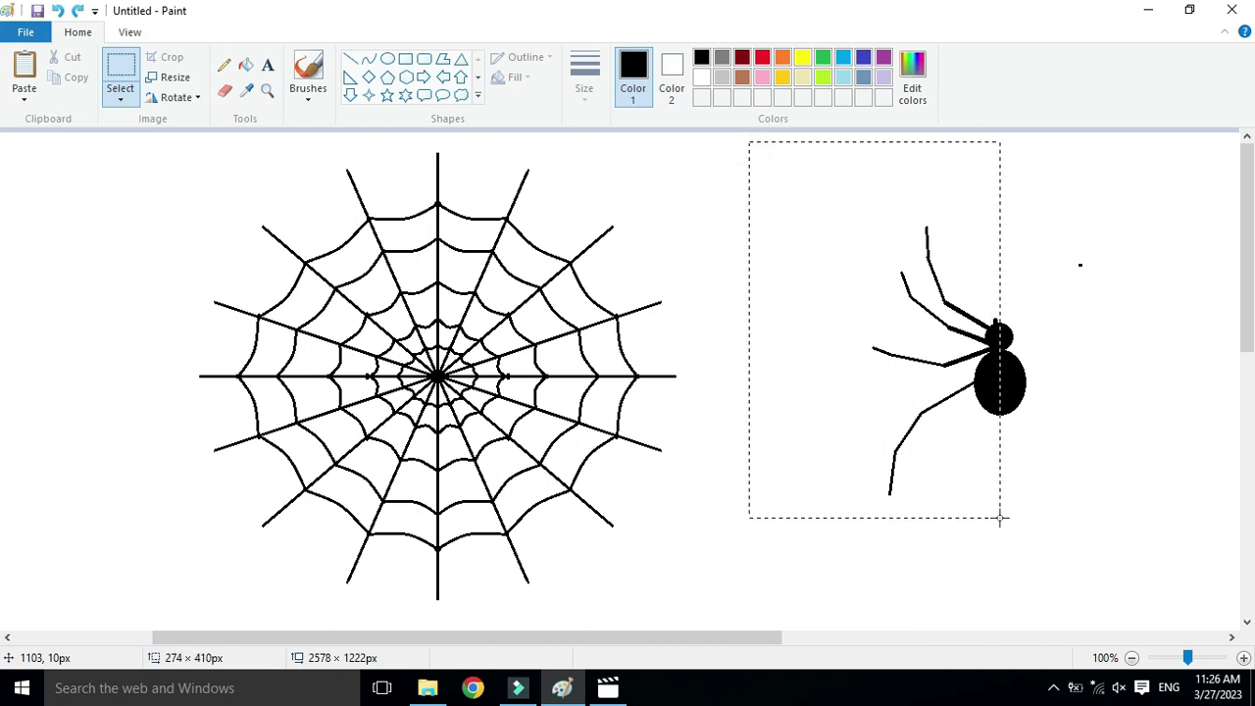
left_click(65, 57)
left_click_drag(945, 257, 1133, 532)
key("ctrl+x")
- Paste two copies of the spider half beside the web, flip one horizontally and join them into a whole spider
left_click(25, 73)
left_click_drag(182, 296, 829, 296)
left_click(25, 73)
left_click_drag(150, 266, 960, 266)
left_click(185, 97)
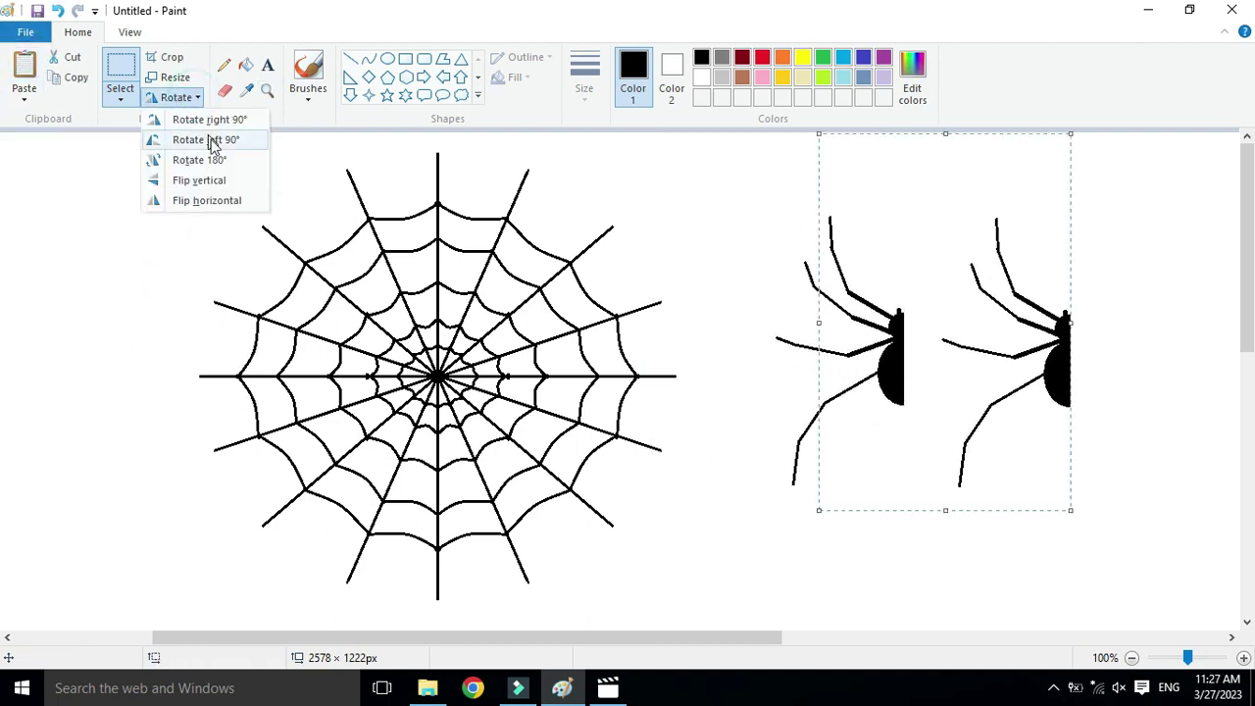
left_click(216, 201)
left_click_drag(836, 358, 929, 357)
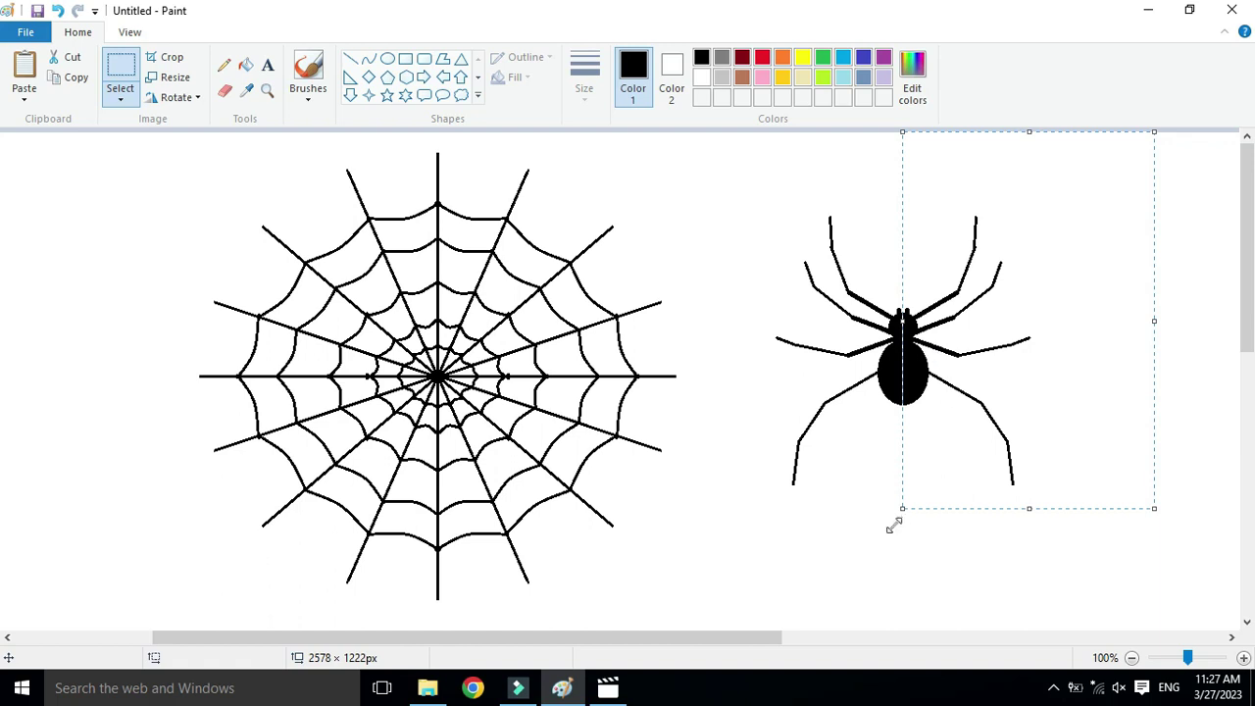
left_click(949, 569)
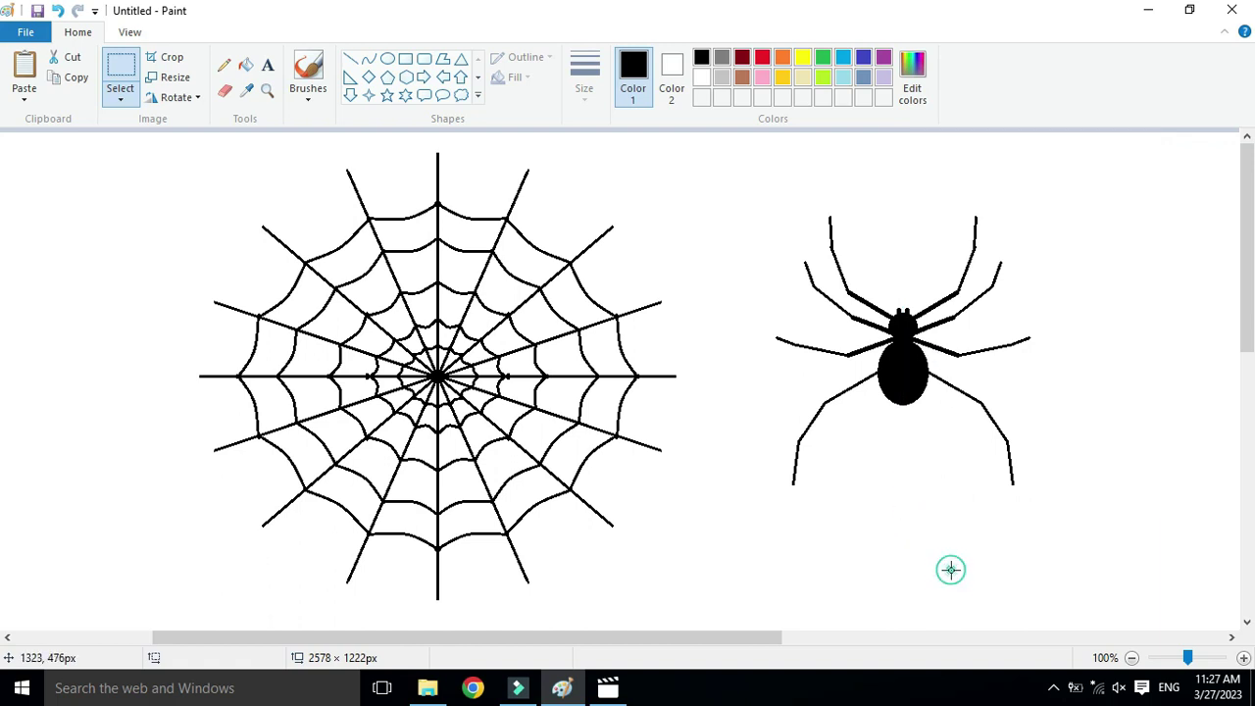
- Thicken the inner segments of both rear legs with a heavier line
left_click(350, 59)
left_click(586, 90)
left_click(798, 242)
left_click_drag(880, 373, 822, 406)
left_click_drag(933, 366, 980, 402)
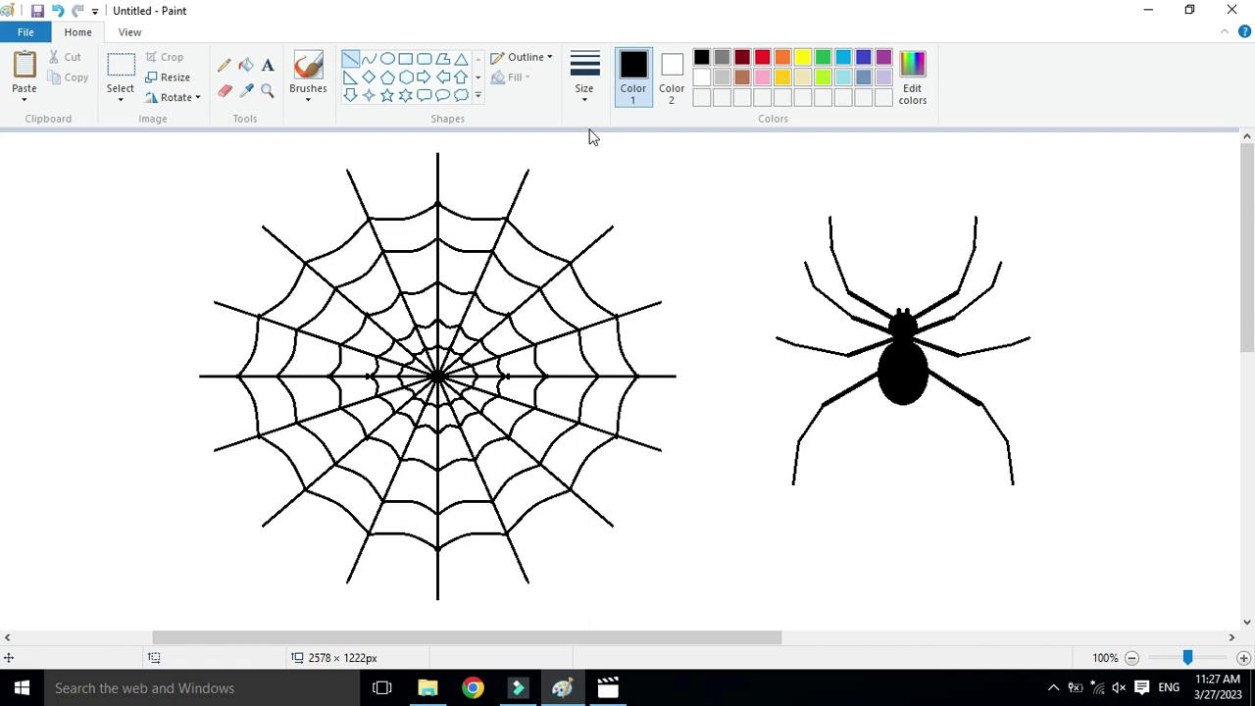
- Select the whole spider, shrink it to about two thirds of its size and place it at the centre of the web
left_click(121, 68)
left_click_drag(728, 165, 971, 421)
left_click_drag(865, 315, 457, 384)
left_click(1059, 302)
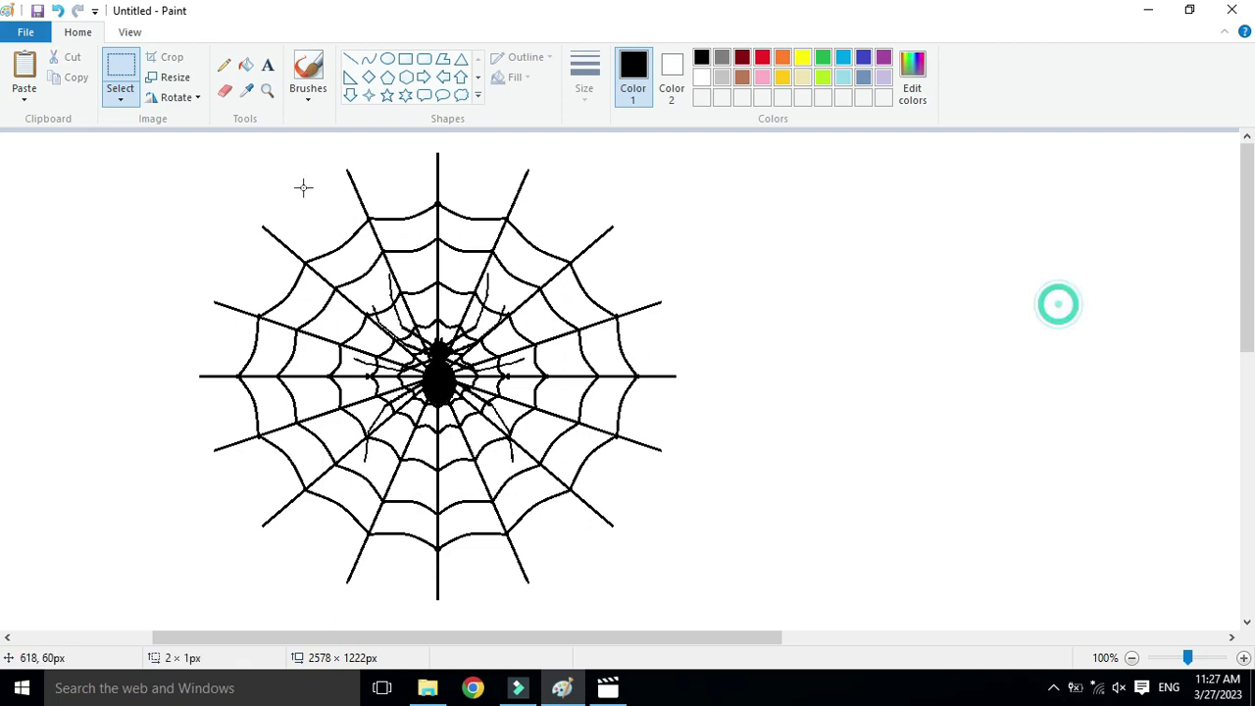
- Select the whole web with the spider, about 665 × 511 px, and move it right to the middle of the visible canvas
left_click_drag(111, 144, 672, 647)
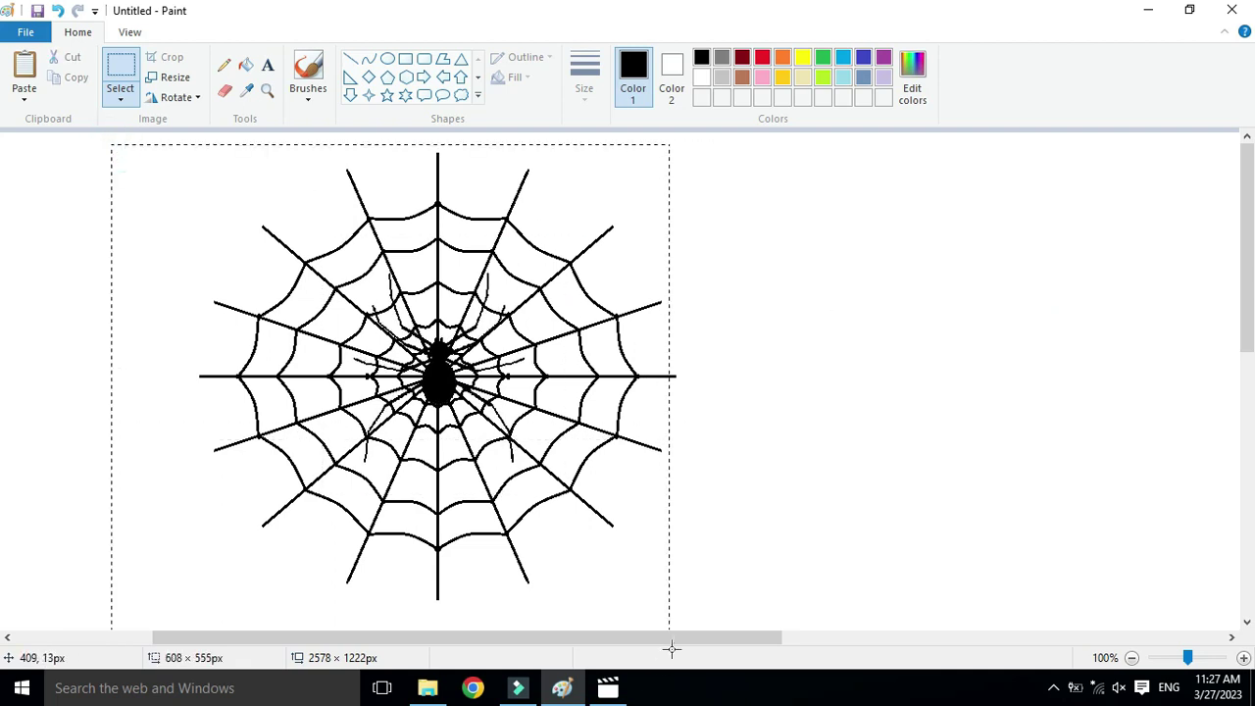
left_click_drag(720, 613, 722, 614)
left_click_drag(414, 373, 585, 373)
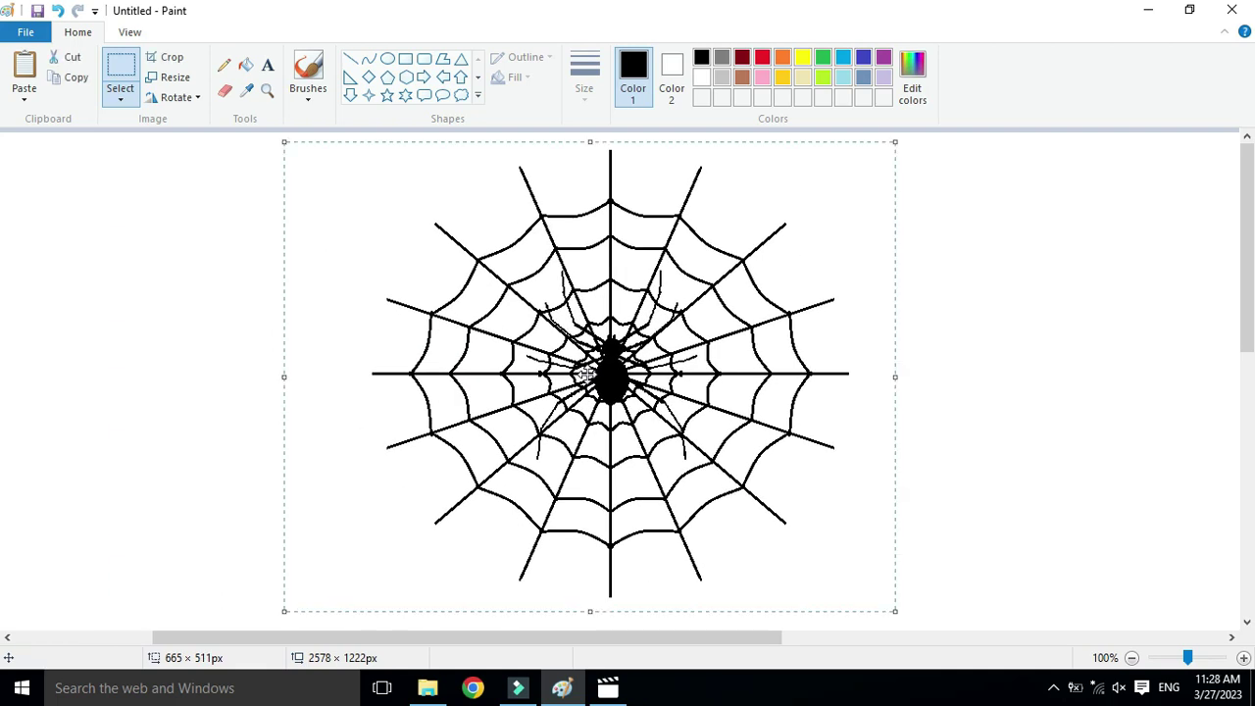
left_click(1117, 385)
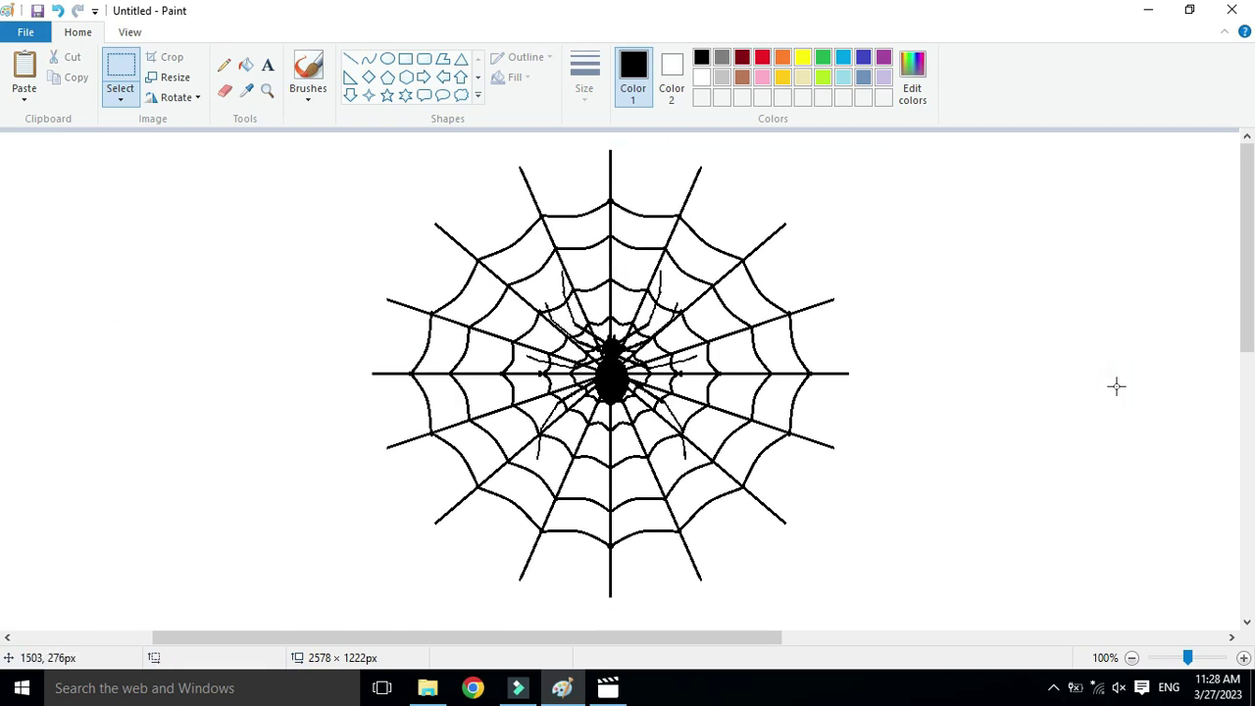